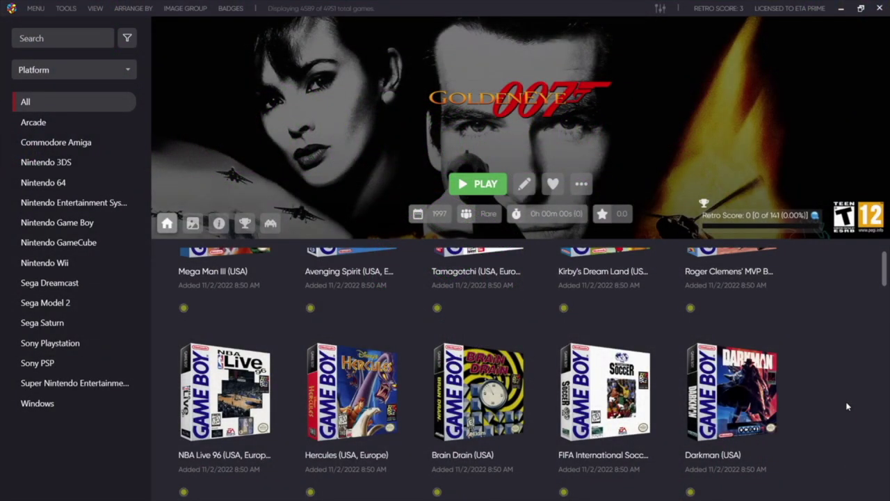
pyautogui.scroll(-8, 847, 407)
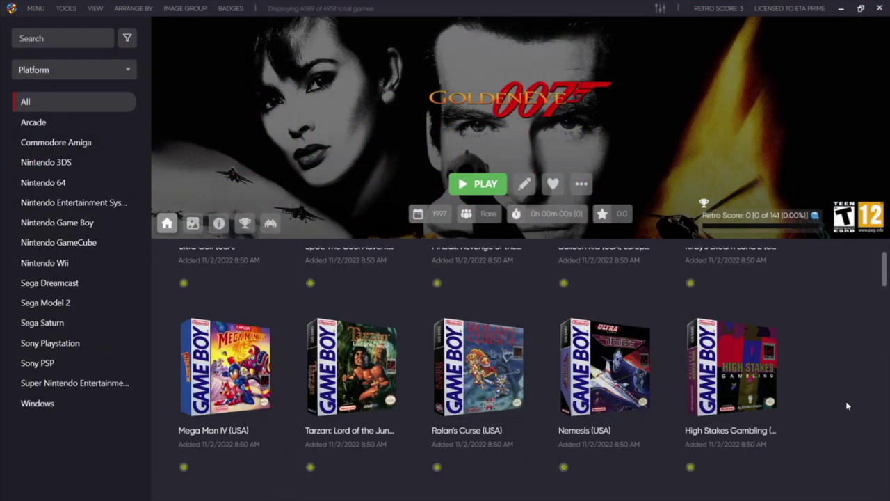
pyautogui.scroll(-5, 847, 406)
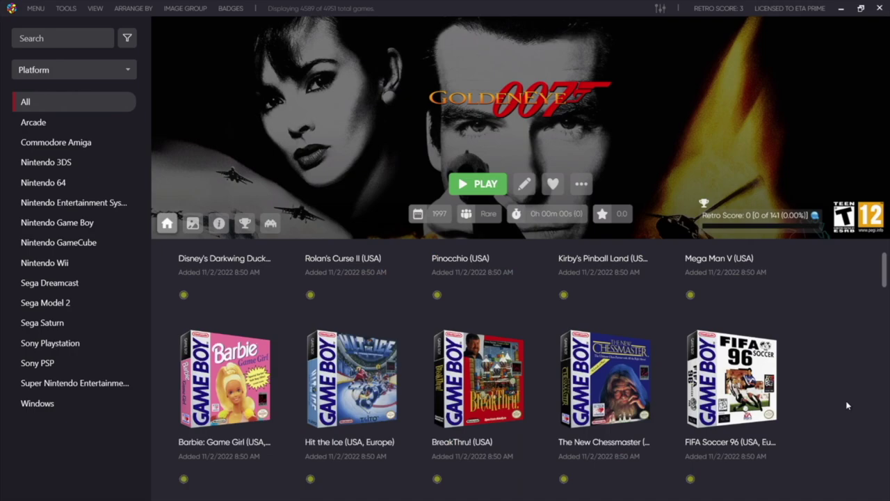
pyautogui.scroll(-3, 847, 406)
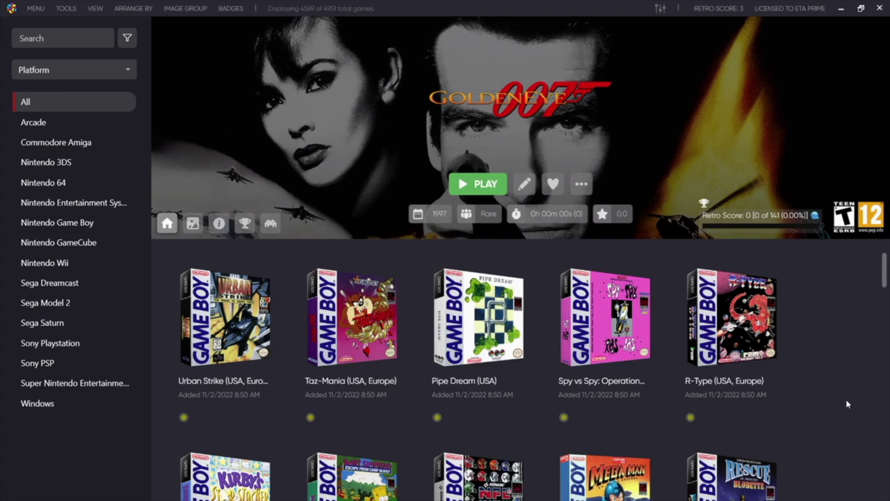
pyautogui.scroll(-3, 847, 404)
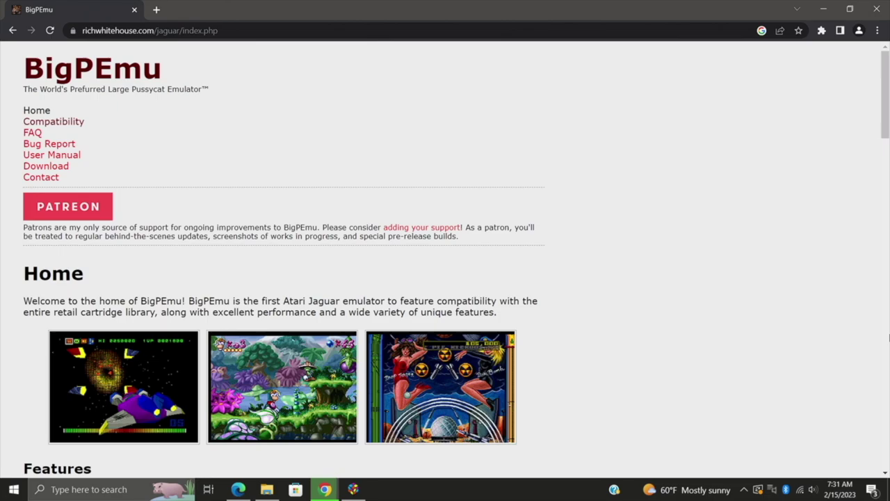
# Look over the introduction and feature list on the BigPEmu home page in the browser
pyautogui.scroll(-4, 446, 278)
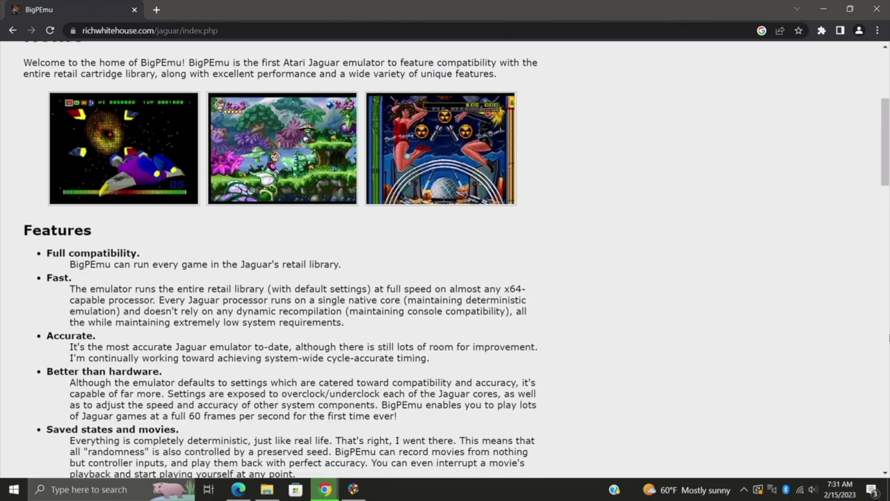
pyautogui.scroll(4, 445, 279)
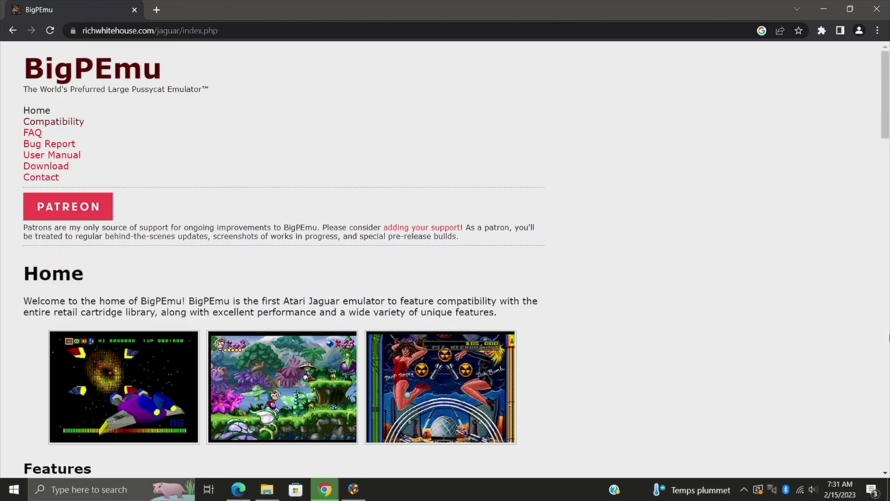
pyautogui.scroll(-4, 867, 270)
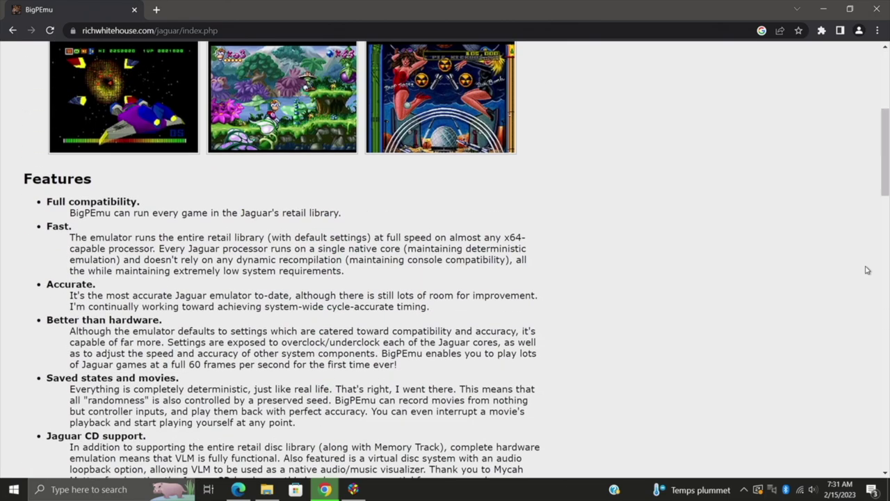
pyautogui.scroll(-4, 868, 269)
pyautogui.scroll(8, 866, 266)
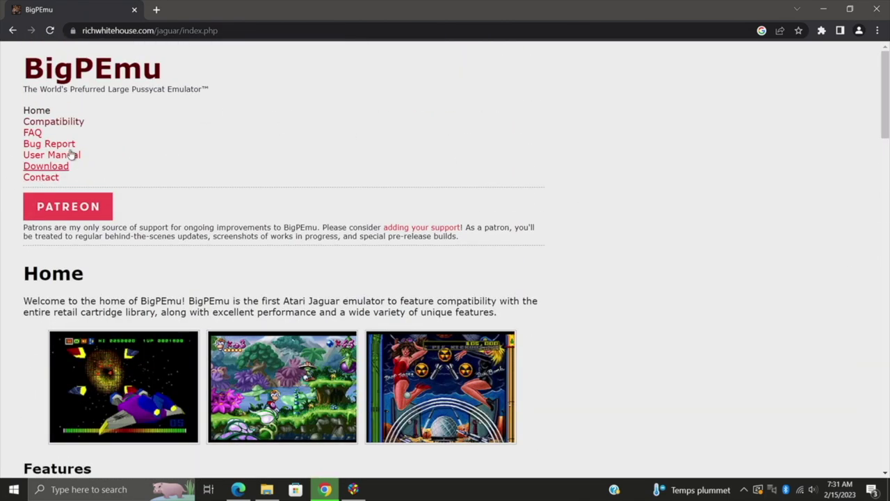
# Open the BigPEmu Compatibility page and examine the status of the retail cartridge and retail disc games
pyautogui.click(70, 121)
pyautogui.scroll(-5, 764, 227)
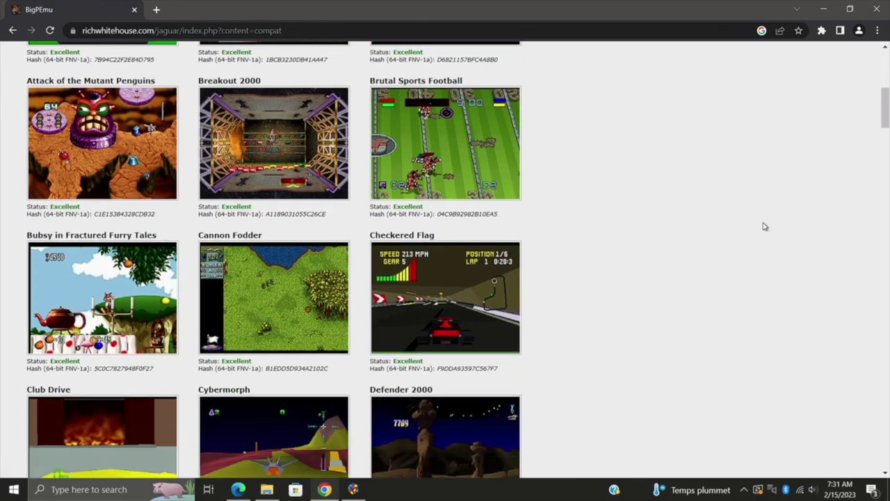
pyautogui.scroll(-15, 764, 227)
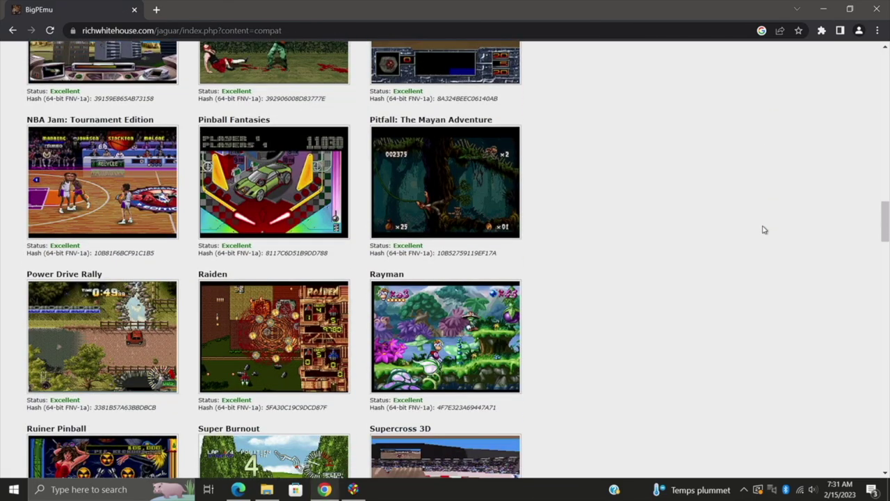
pyautogui.scroll(-15, 764, 230)
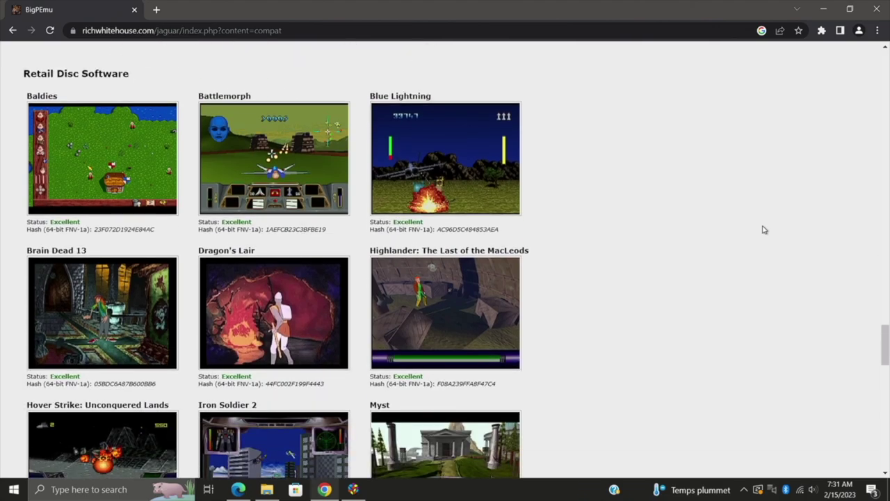
pyautogui.scroll(-3, 284, 287)
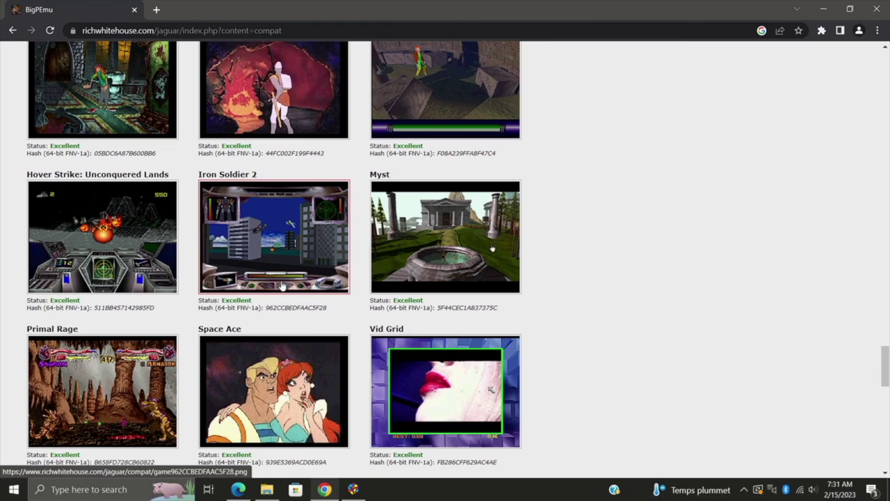
pyautogui.scroll(-2, 283, 287)
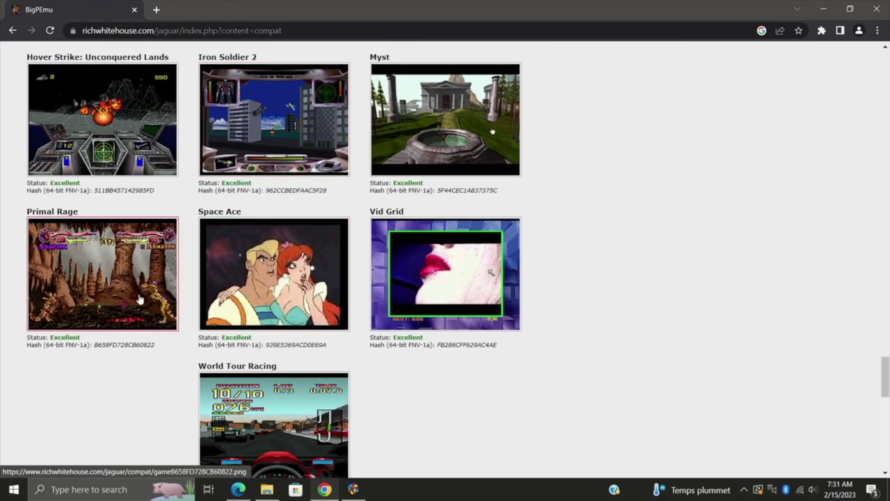
pyautogui.scroll(20, 533, 328)
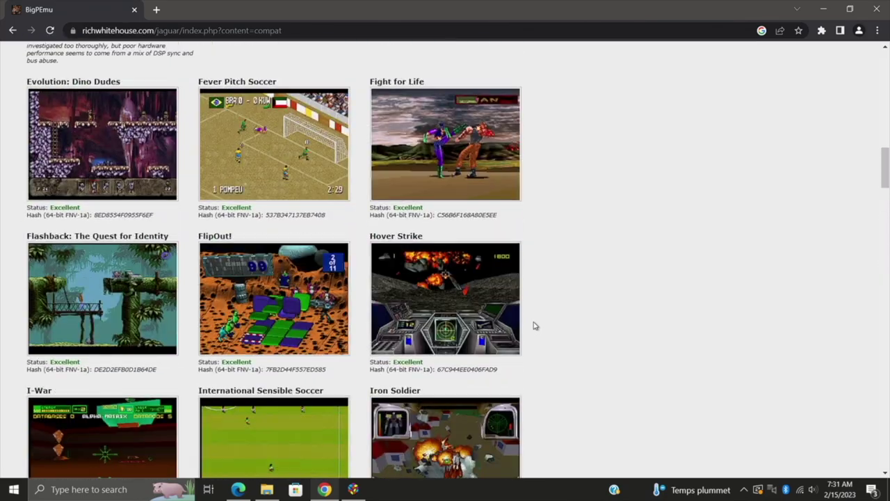
pyautogui.scroll(15, 534, 323)
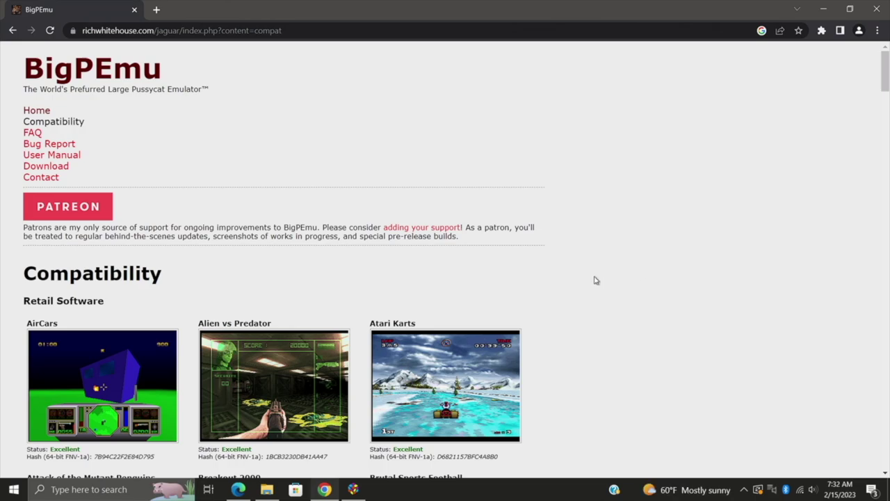
pyautogui.scroll(-3, 594, 282)
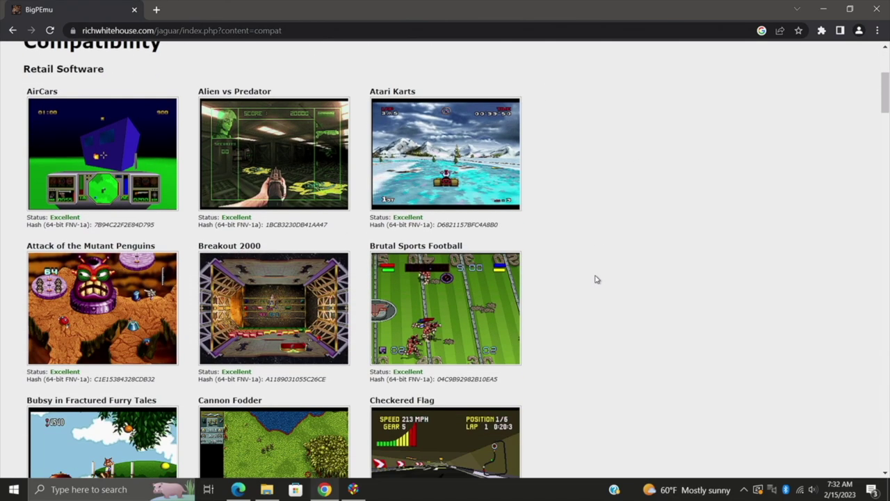
pyautogui.scroll(-9, 594, 279)
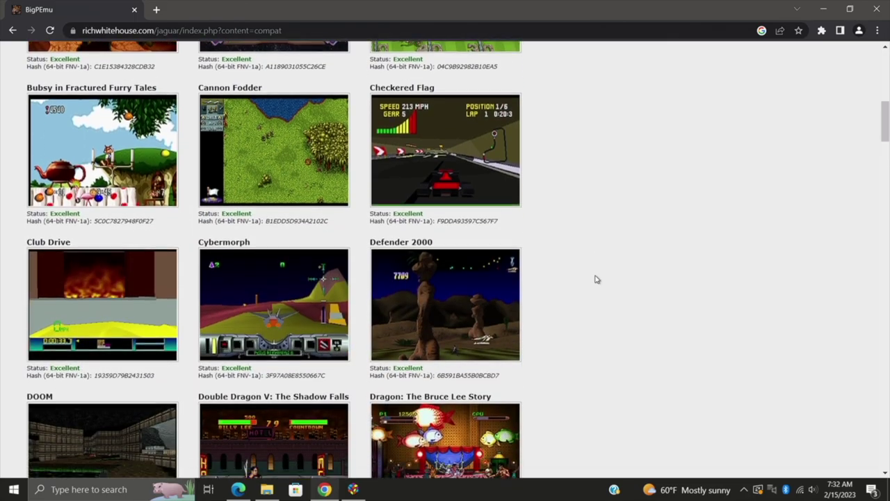
pyautogui.scroll(12, 595, 279)
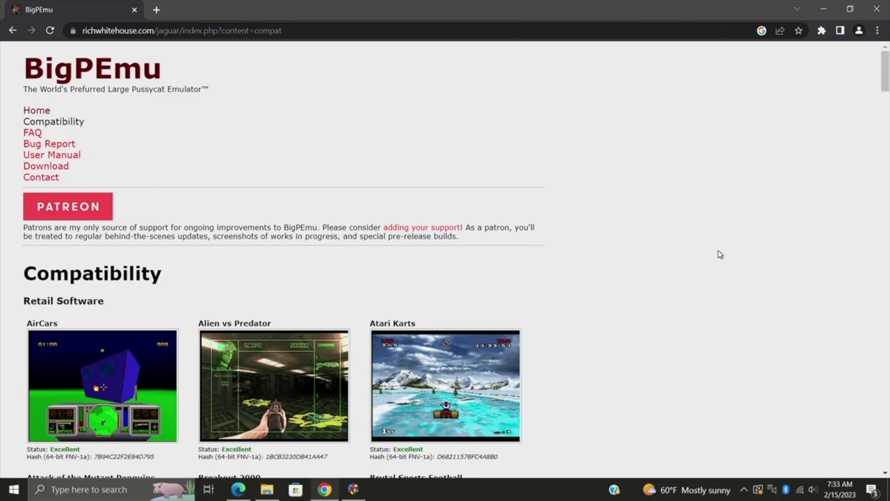
# Open the BigPEmu Download page and download the Windows 64-bit build, BigPEmu_v1052.zip
pyautogui.click(64, 169)
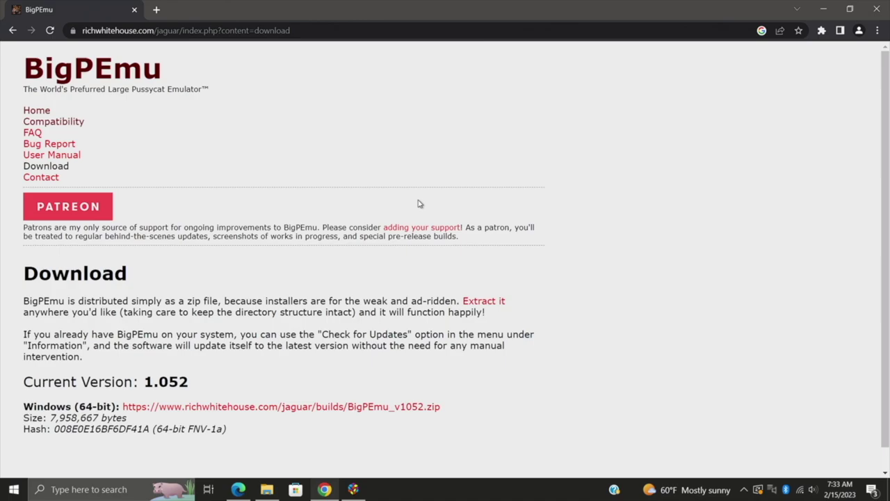
pyautogui.scroll(-1, 418, 203)
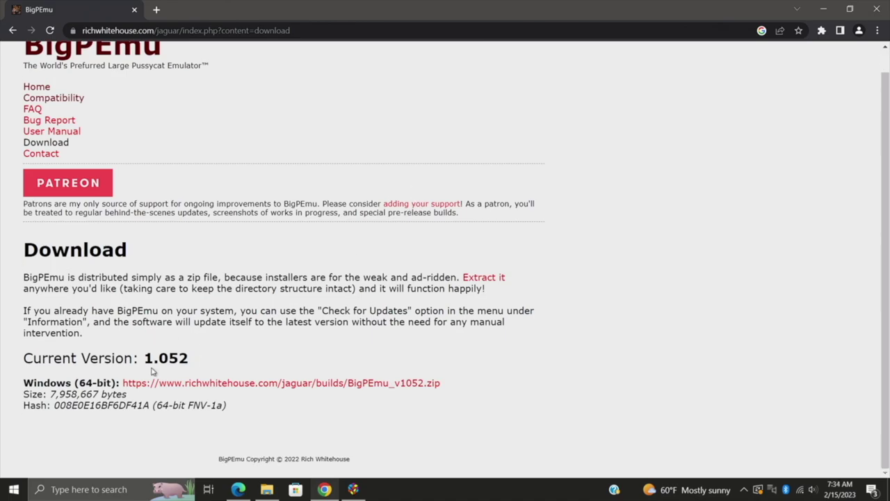
pyautogui.click(200, 387)
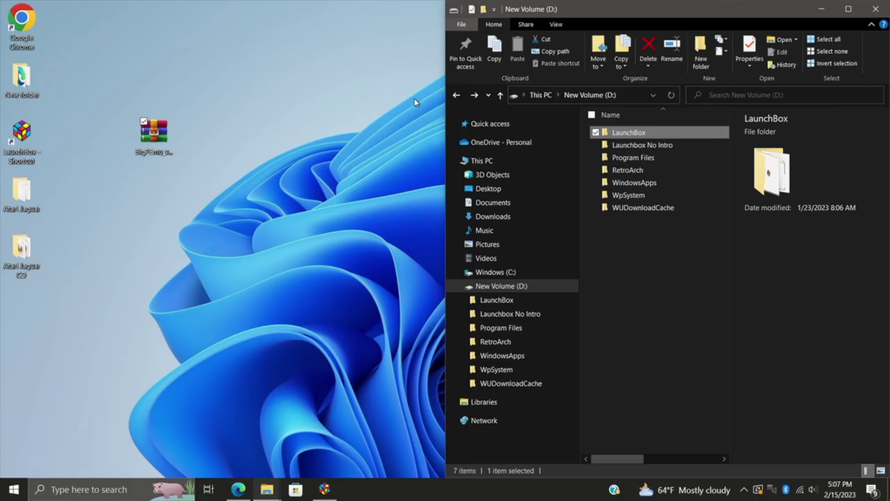
# Extract the BigPEmu_v1052 archive on the desktop into its own folder and check the extracted files
pyautogui.rightClick(156, 140)
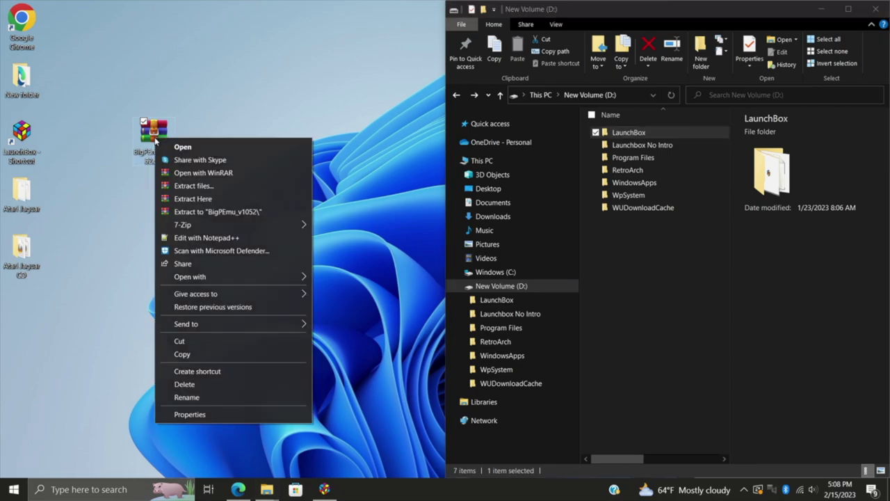
pyautogui.click(239, 211)
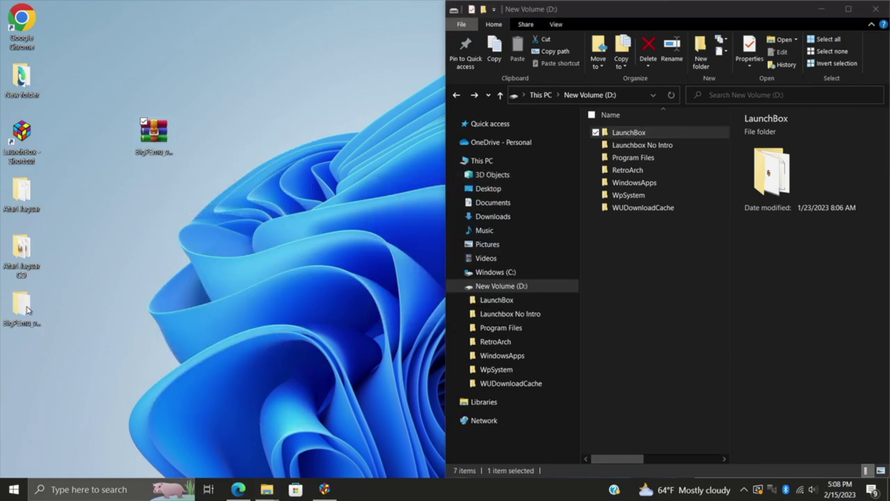
pyautogui.doubleClick(21, 306)
pyautogui.moveTo(260, 171); pyautogui.dragTo(244, 91)
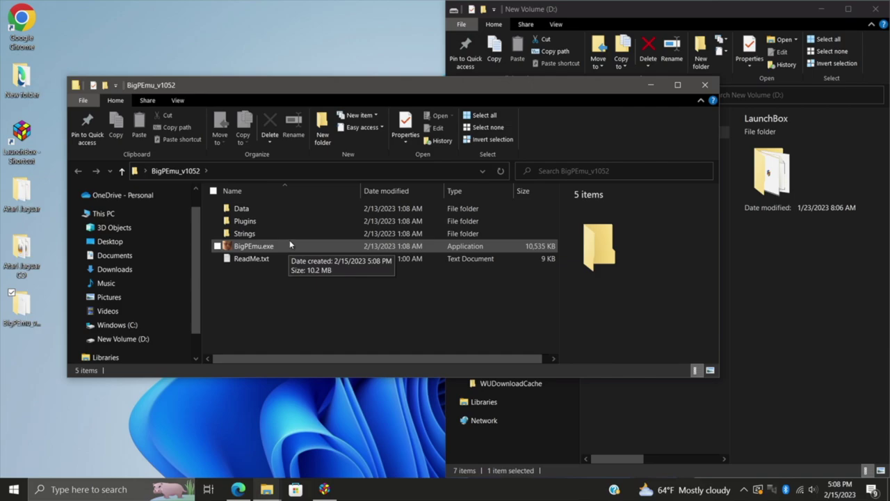
pyautogui.click(705, 85)
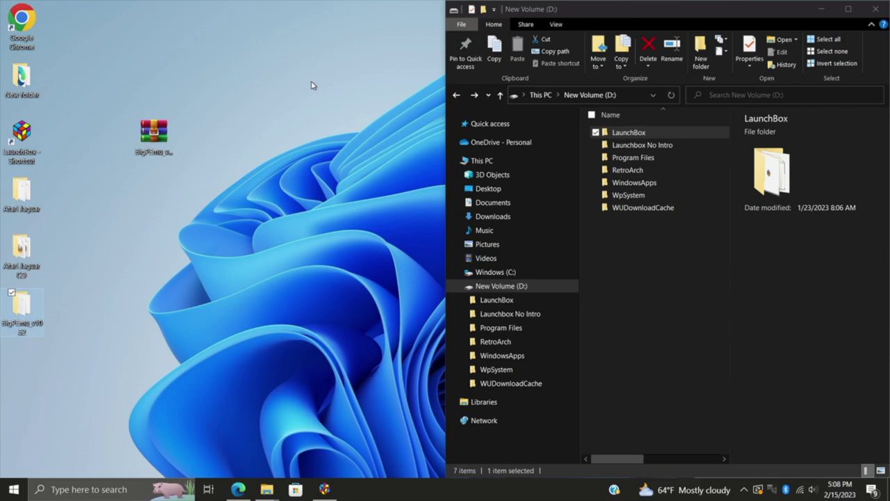
# Go to the Emulators folder inside LaunchBox on New Volume (D:) and select its BigPEmu_v1052 folder
pyautogui.click(508, 292)
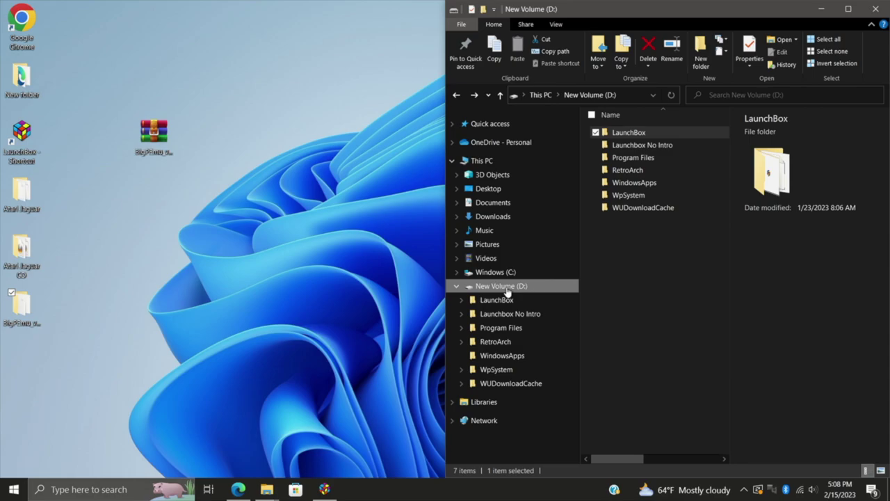
pyautogui.doubleClick(628, 133)
pyautogui.doubleClick(648, 182)
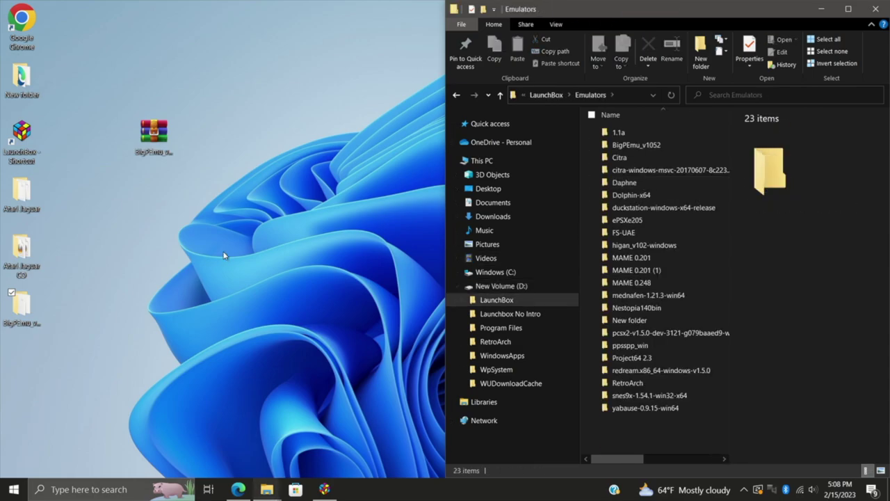
pyautogui.moveTo(22, 310); pyautogui.dragTo(582, 209)
pyautogui.click(637, 145)
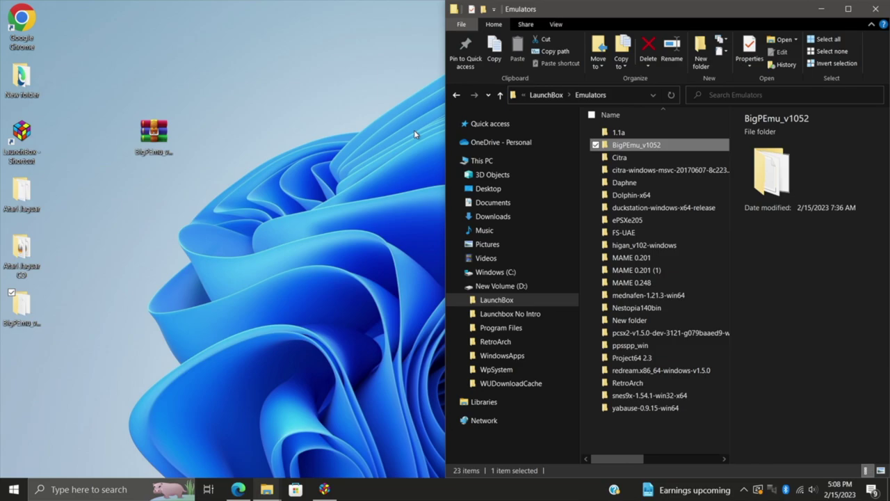
pyautogui.click(414, 130)
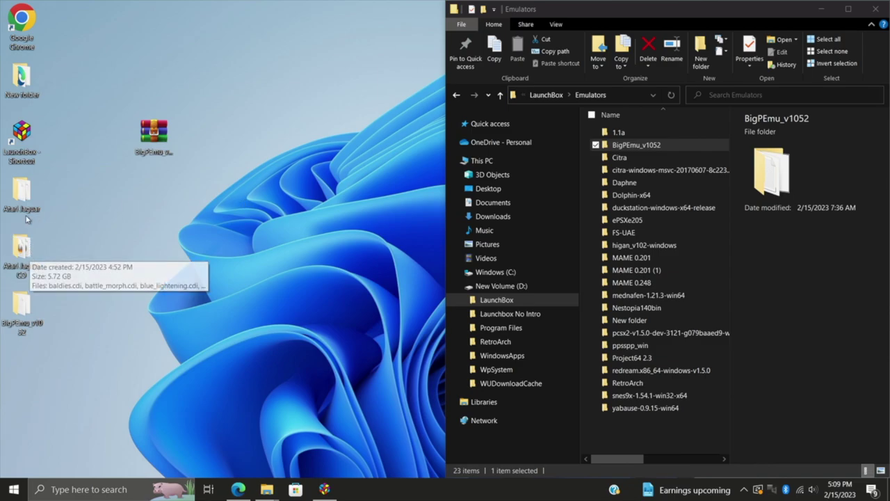
# Open the Atari Jaguar folder on the desktop and examine the game files and their formats
pyautogui.moveTo(25, 201)
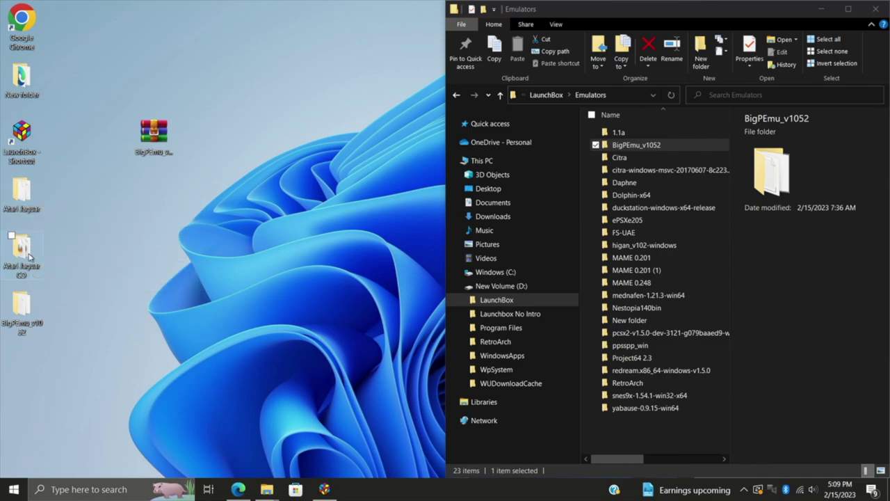
pyautogui.moveTo(29, 258)
pyautogui.doubleClick(29, 197)
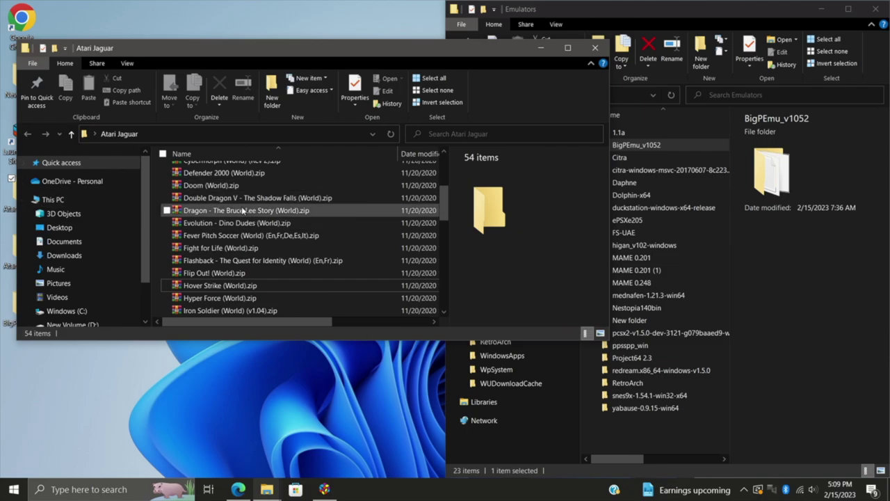
pyautogui.scroll(-5, 244, 216)
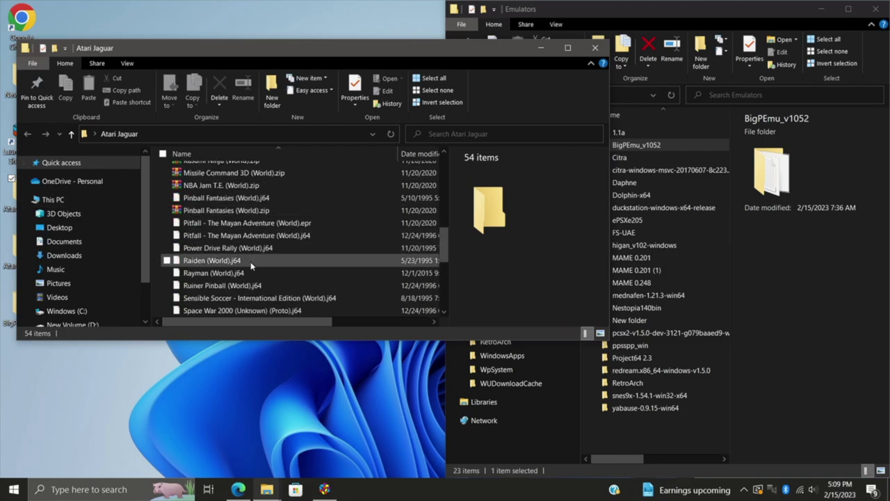
pyautogui.scroll(-5, 250, 262)
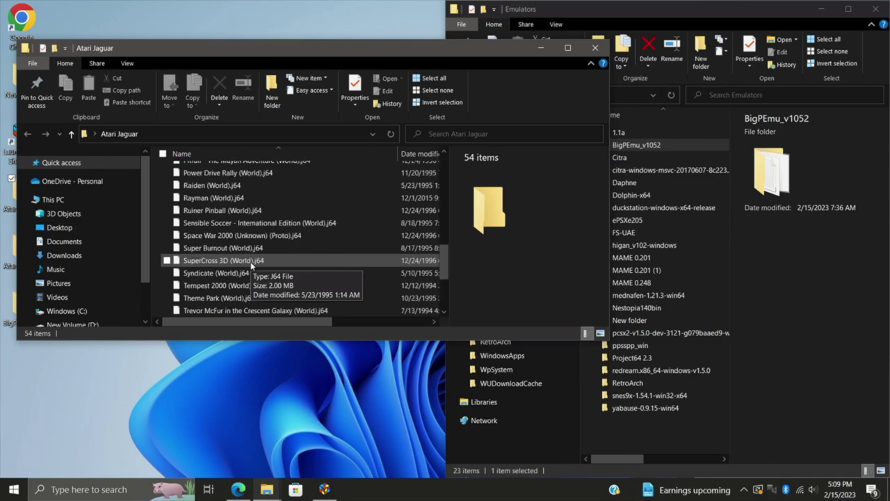
pyautogui.scroll(13, 250, 262)
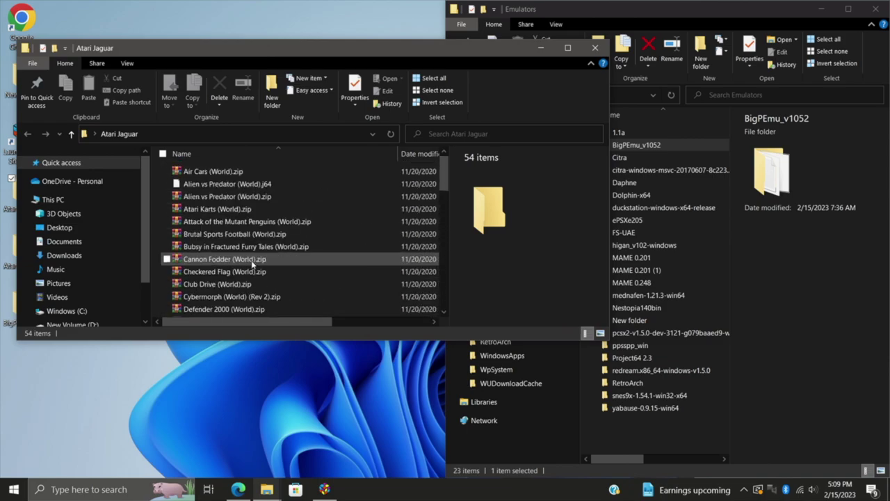
pyautogui.scroll(-14, 251, 260)
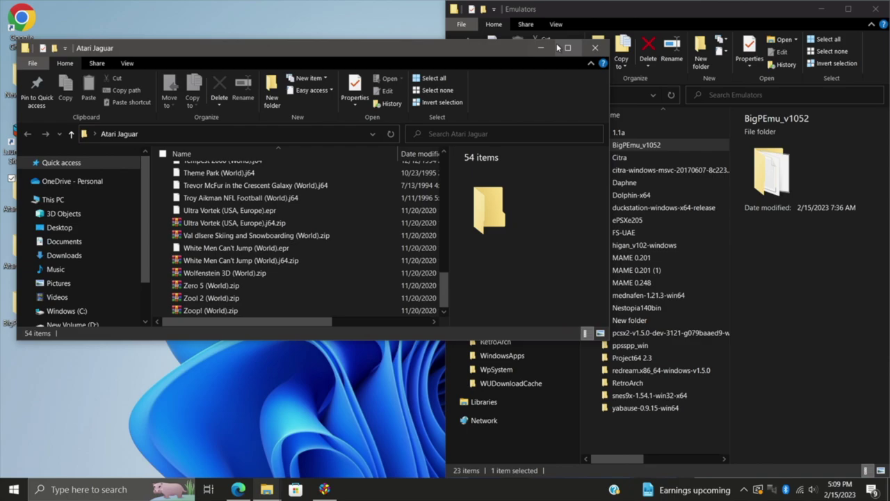
# Close the Atari Jaguar folder, then open the Atari Jaguar CD folder on the desktop and examine its game files and their format
pyautogui.click(595, 47)
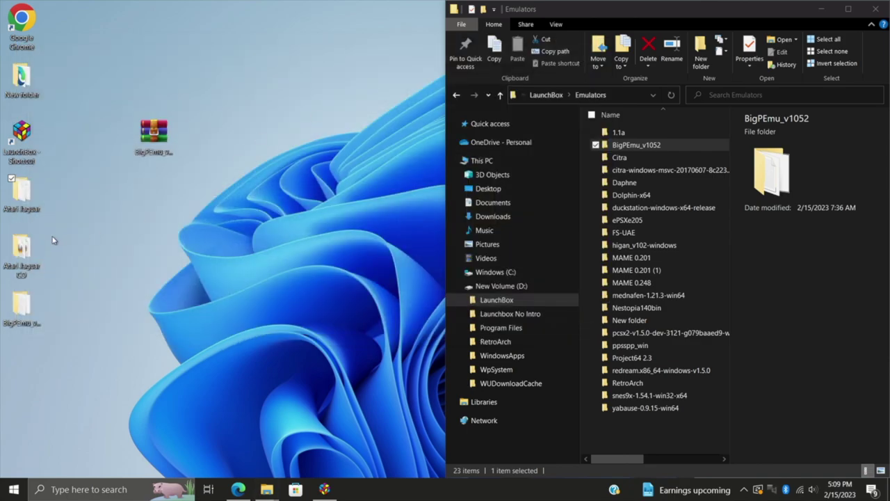
pyautogui.doubleClick(32, 248)
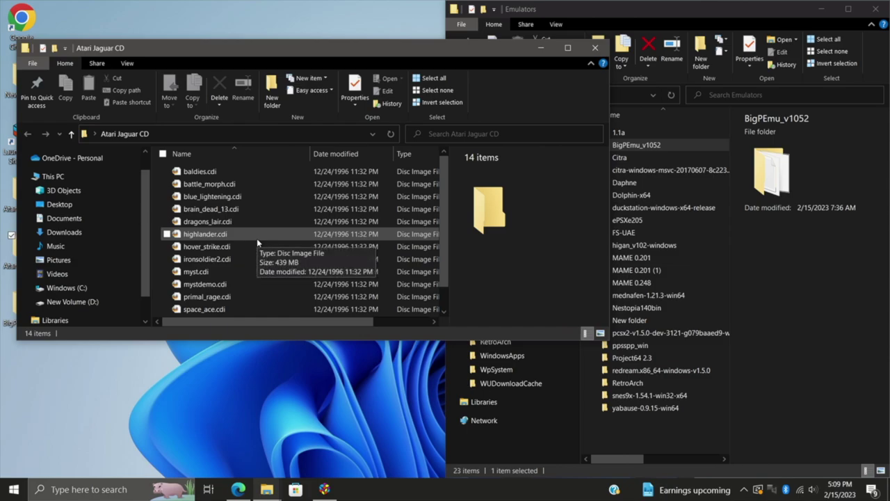
pyautogui.scroll(-1, 257, 238)
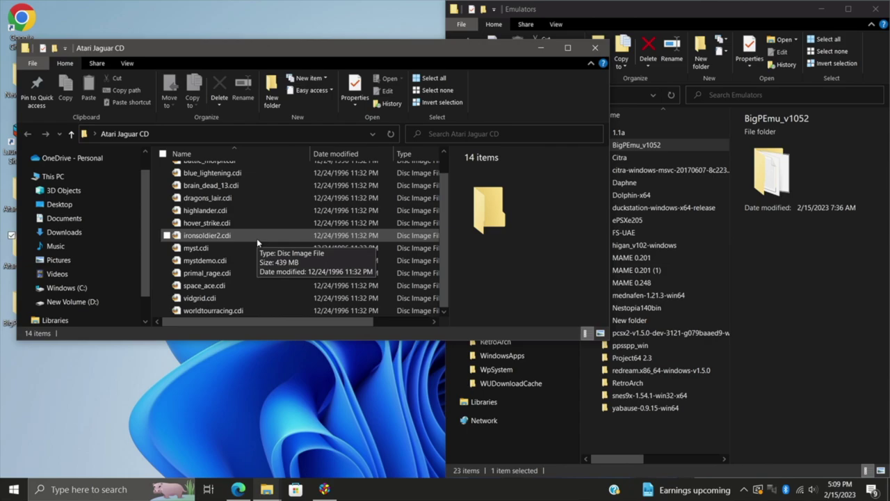
pyautogui.click(595, 47)
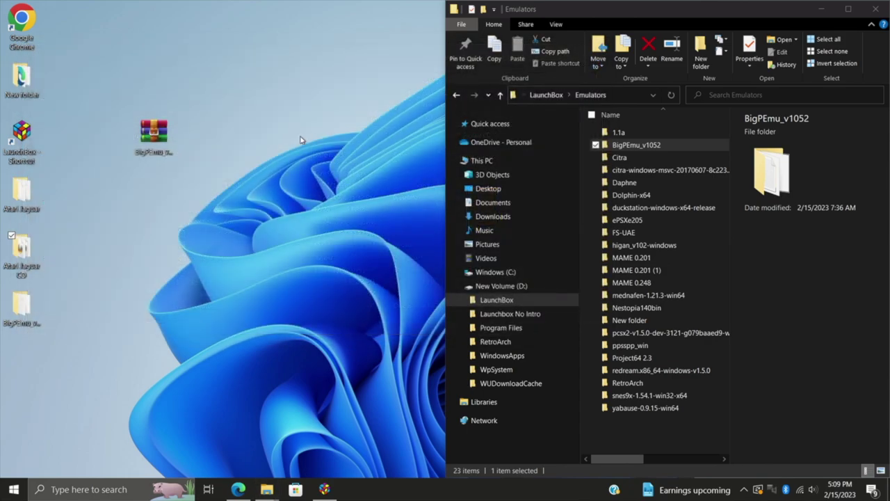
# Copy the Atari Jaguar and Atari Jaguar CD folders from the desktop into LaunchBox's Games folder
pyautogui.click(21, 189)
pyautogui.keyDown('ctrl'); pyautogui.click(28, 241); pyautogui.keyUp('ctrl')
pyautogui.click(457, 95)
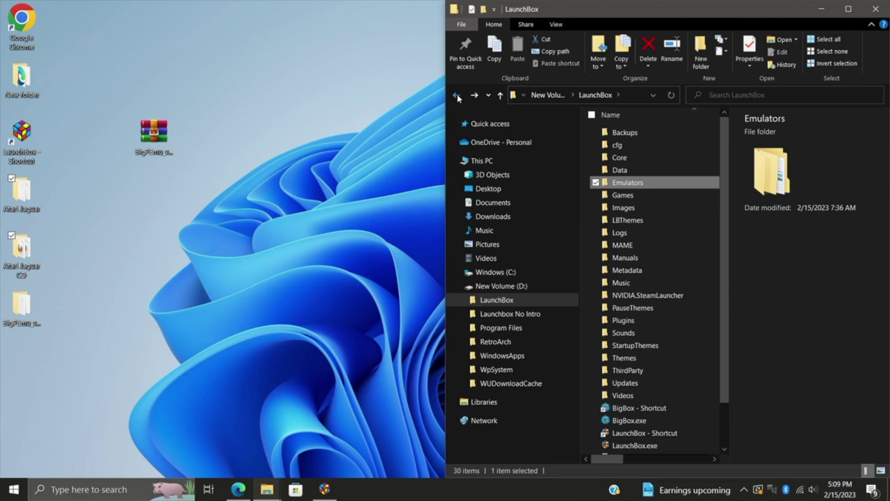
pyautogui.doubleClick(649, 197)
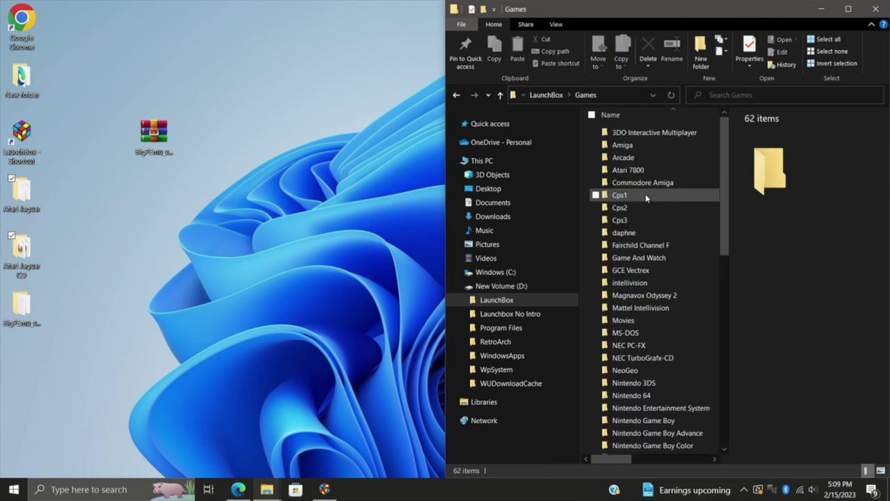
pyautogui.moveTo(22, 195); pyautogui.dragTo(588, 222)
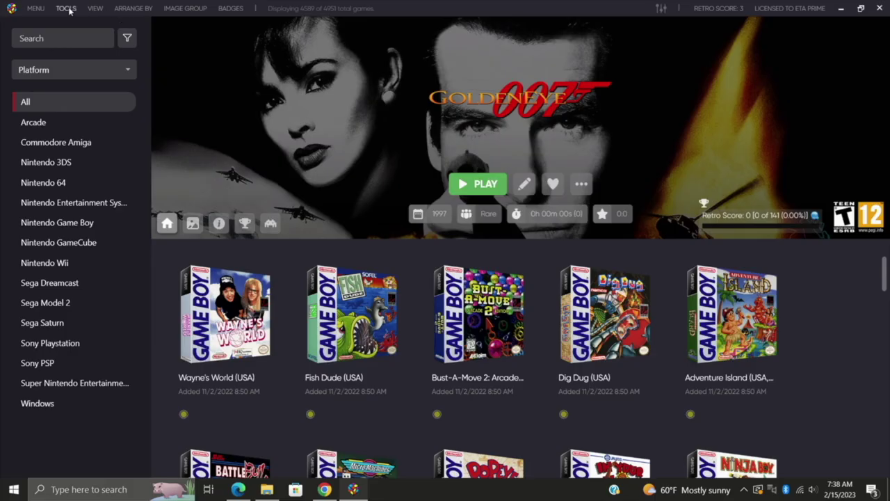
# Switch to LaunchBox and add a new emulator named BigPEmu in the emulator management
pyautogui.click(66, 8)
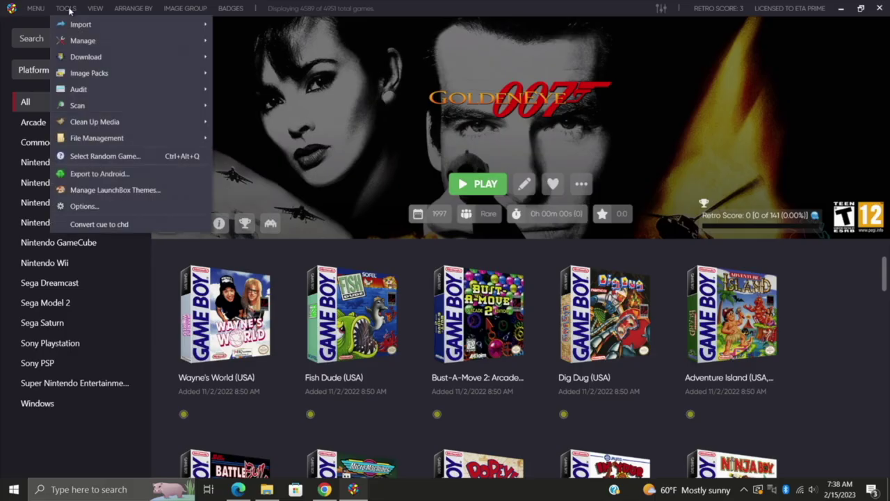
pyautogui.moveTo(139, 41)
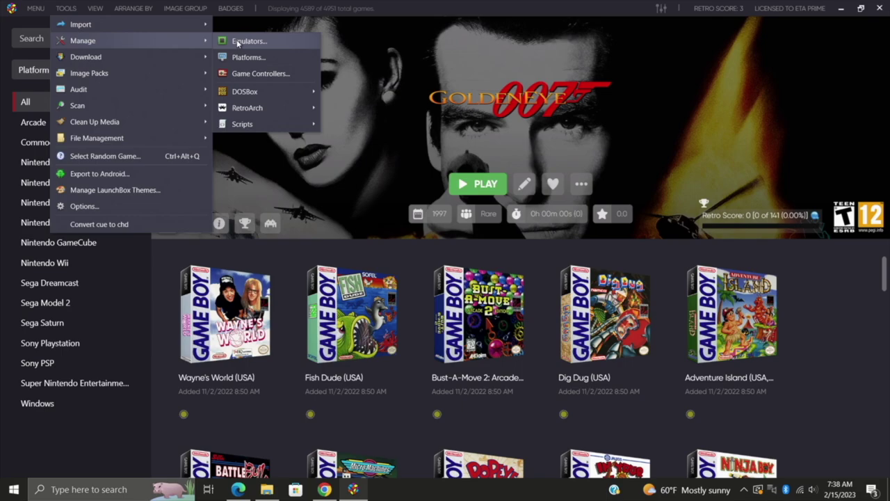
pyautogui.click(237, 42)
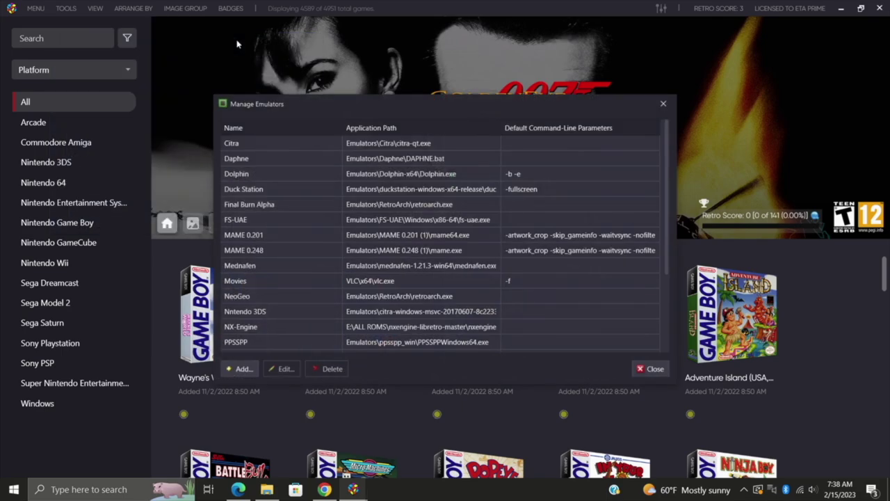
pyautogui.click(245, 368)
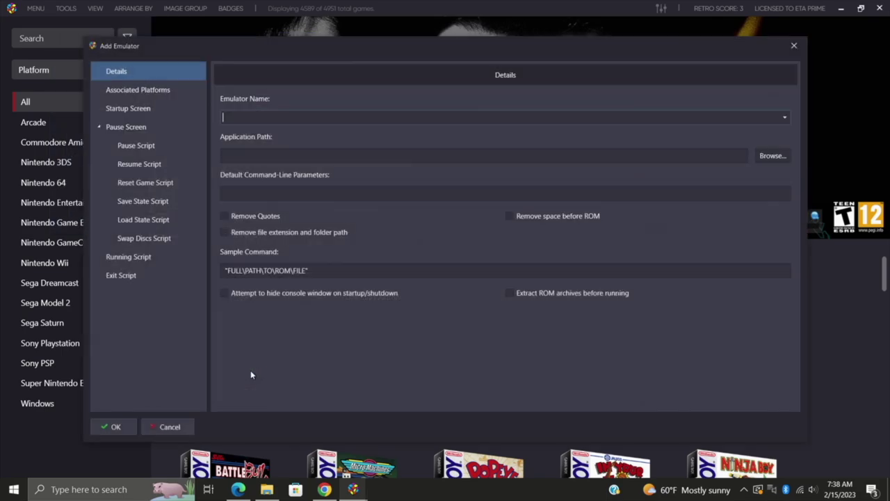
pyautogui.click(789, 118)
pyautogui.click(789, 118)
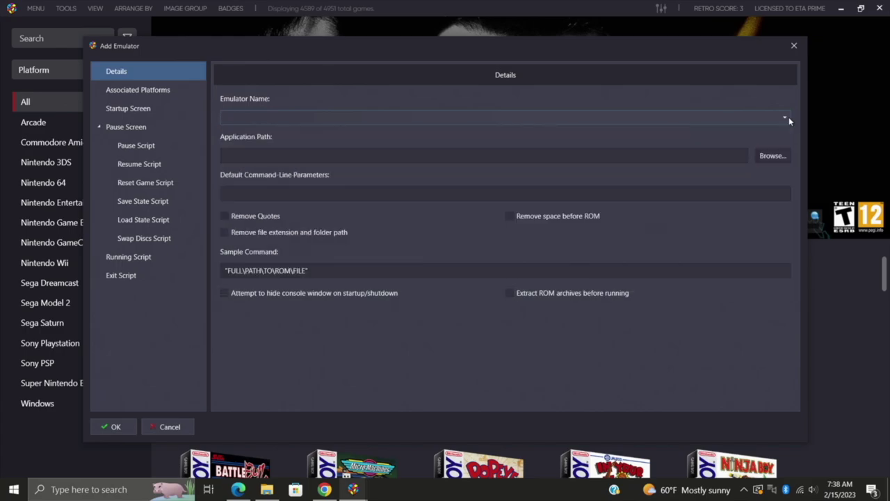
pyautogui.click(273, 114)
pyautogui.rightClick(254, 117)
pyautogui.click(273, 149)
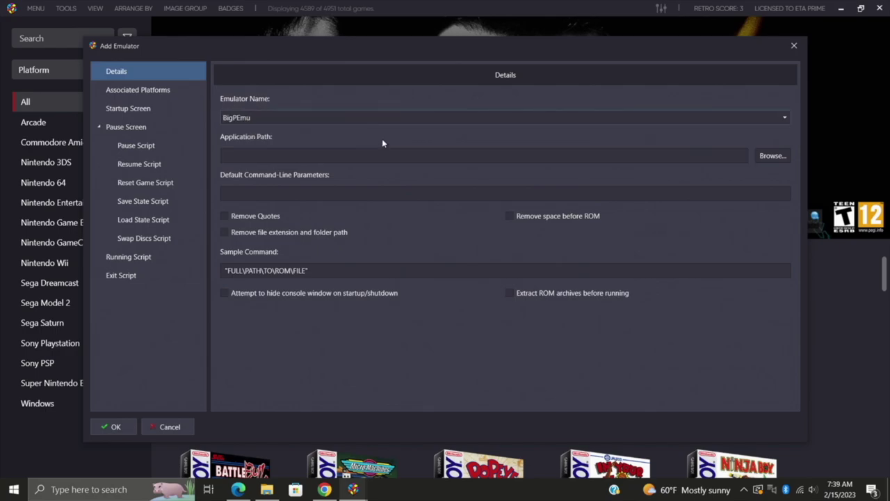
# Set the emulator's application path to BigPEmu.exe in LaunchBox's Emulators\BigPEmu_v1052 folder
pyautogui.click(766, 156)
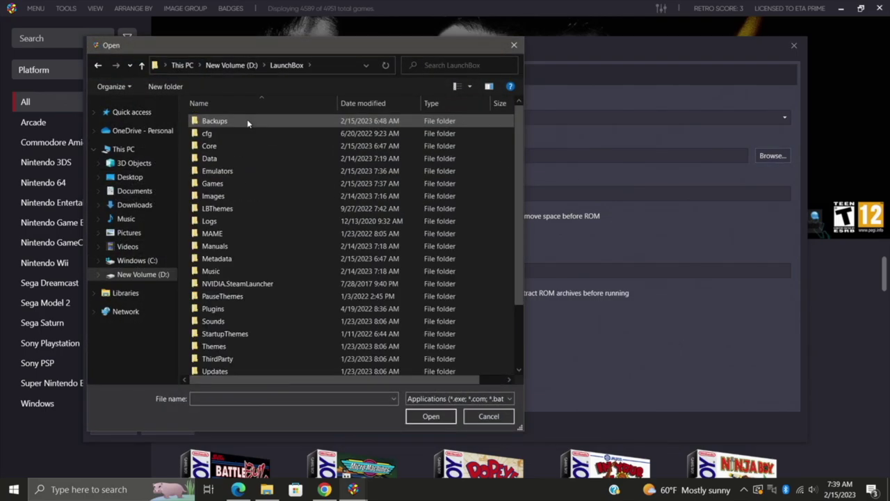
pyautogui.doubleClick(239, 171)
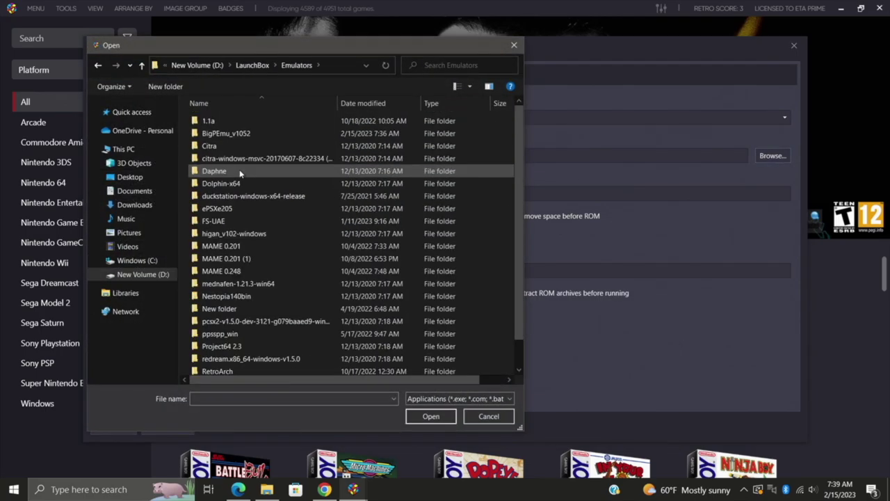
pyautogui.doubleClick(236, 134)
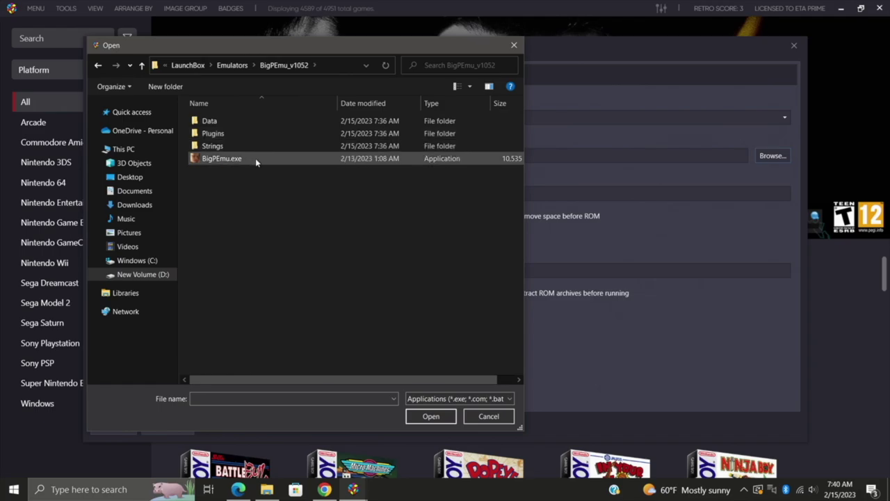
pyautogui.doubleClick(345, 160)
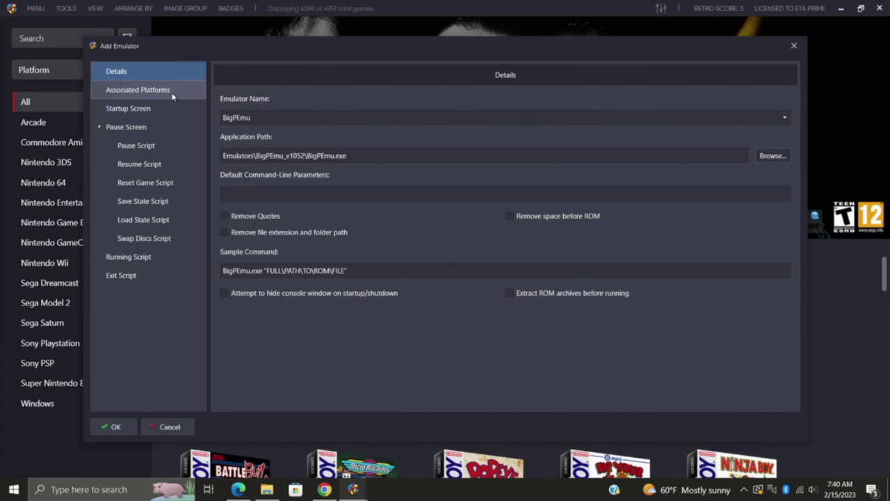
# Associate the emulator with the Atari Jaguar platform and make it that platform's default emulator
pyautogui.click(145, 92)
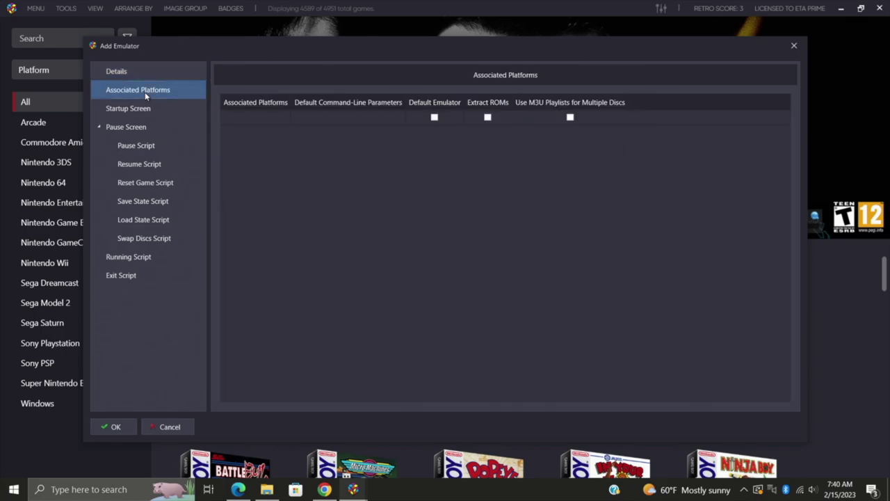
pyautogui.click(231, 115)
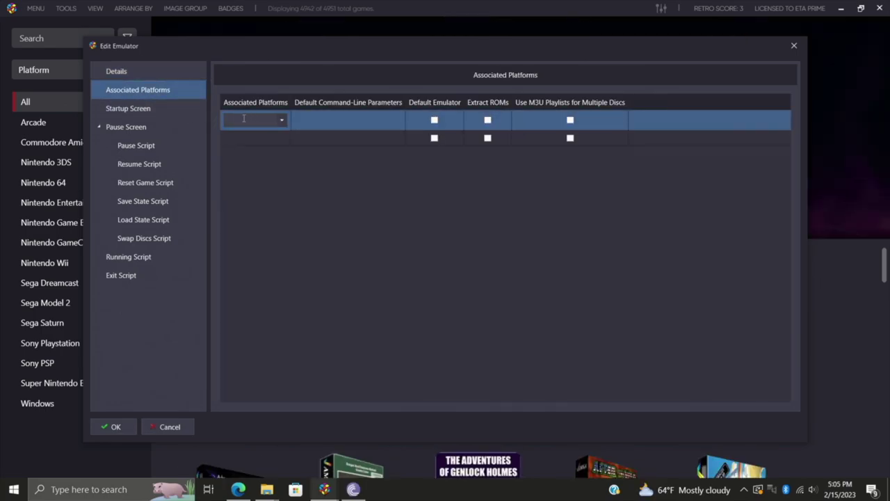
pyautogui.rightClick(244, 118)
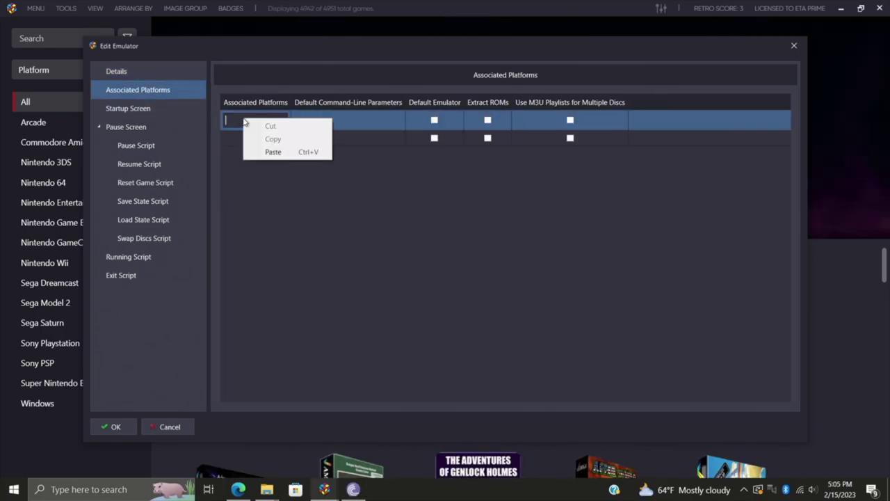
pyautogui.click(268, 150)
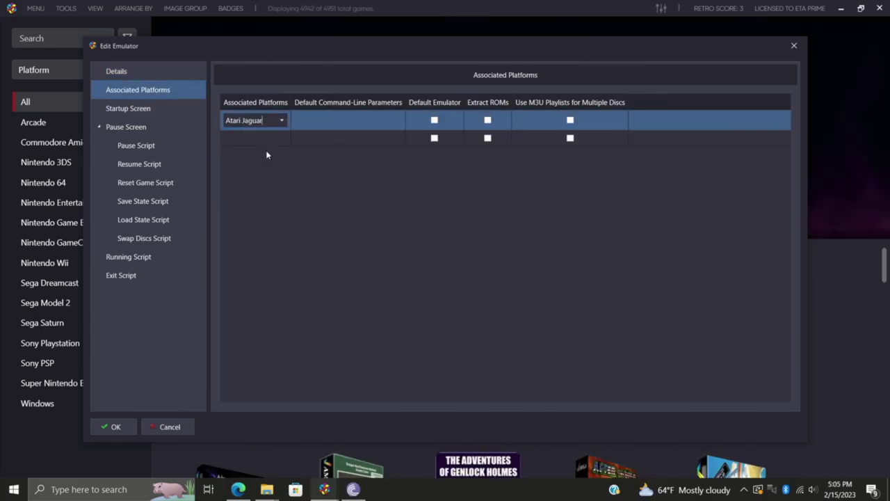
pyautogui.click(434, 121)
pyautogui.click(435, 118)
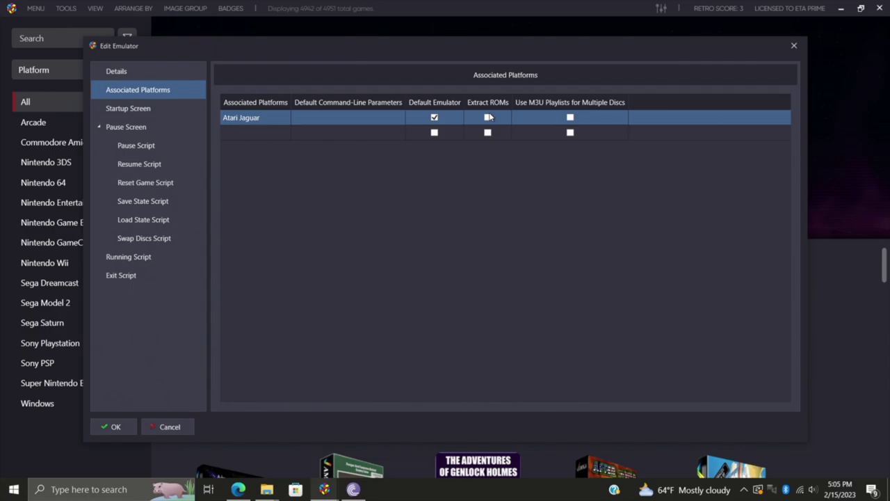
# Add Atari Jaguar cd as a second associated platform with BigPEmu as its default emulator, and save the emulator setup
pyautogui.click(263, 129)
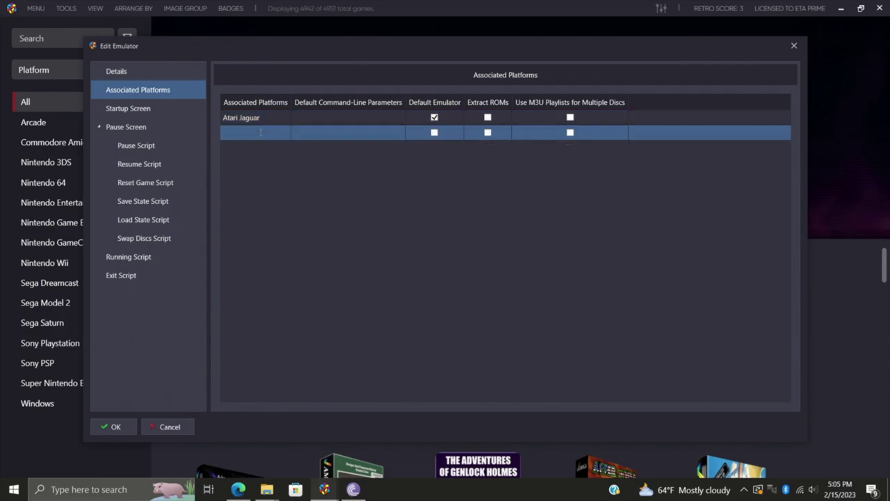
pyautogui.click(261, 132)
pyautogui.rightClick(261, 132)
pyautogui.click(288, 165)
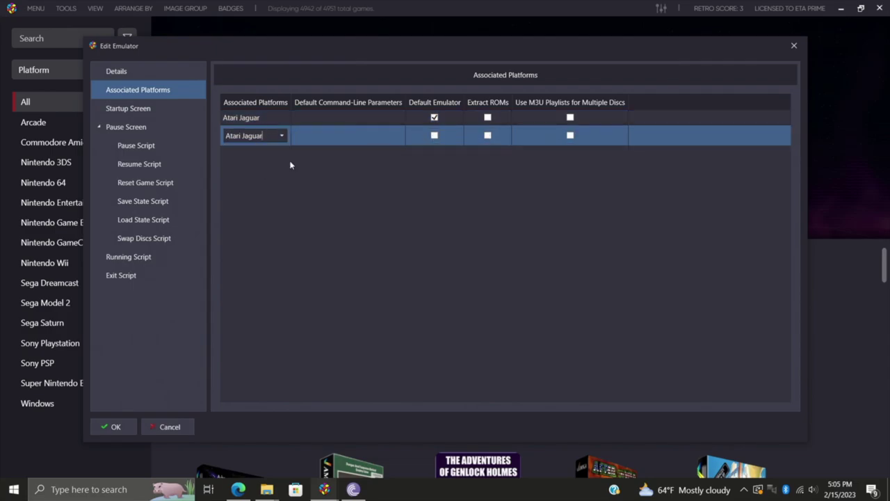
pyautogui.write('cd')
pyautogui.click(435, 137)
pyautogui.click(435, 133)
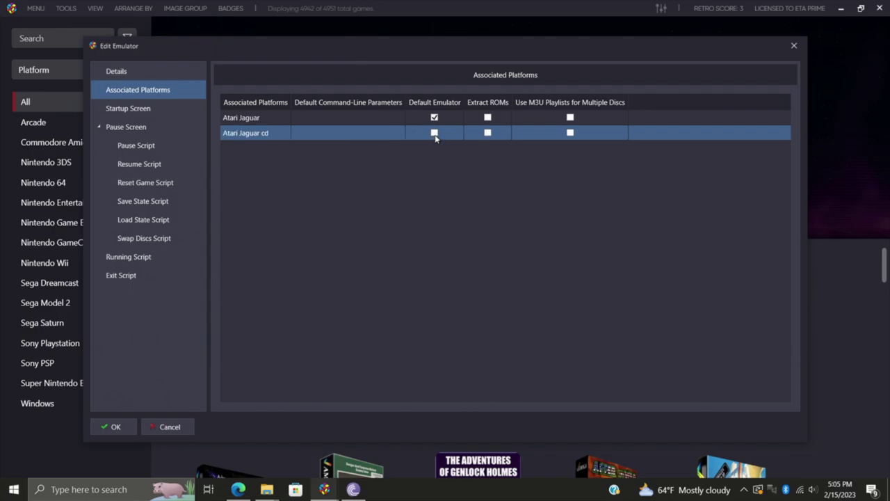
pyautogui.click(111, 426)
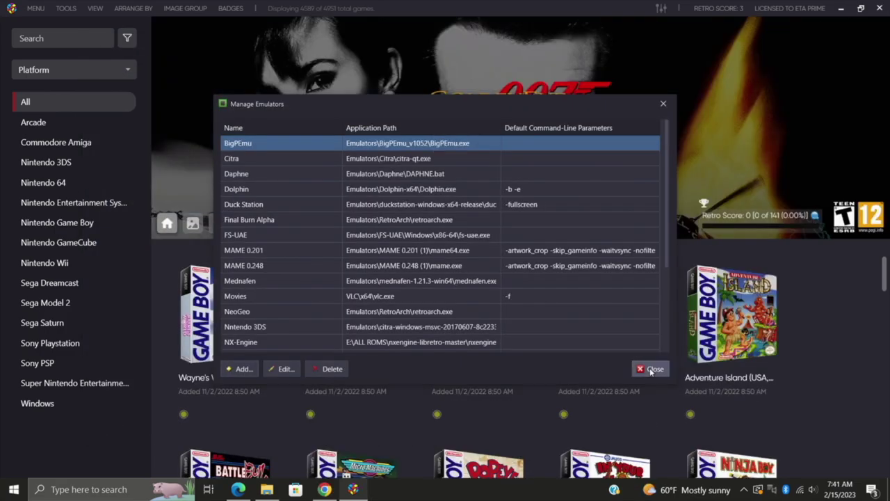
pyautogui.click(651, 369)
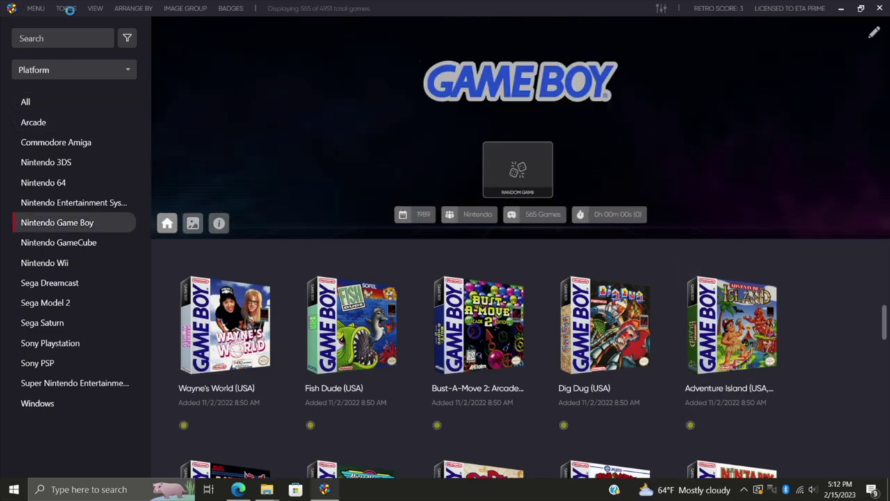
# Start a ROM files import with the LaunchBox folder Games\Atari Jaguar and accept Atari Jaguar as the platform
pyautogui.click(67, 9)
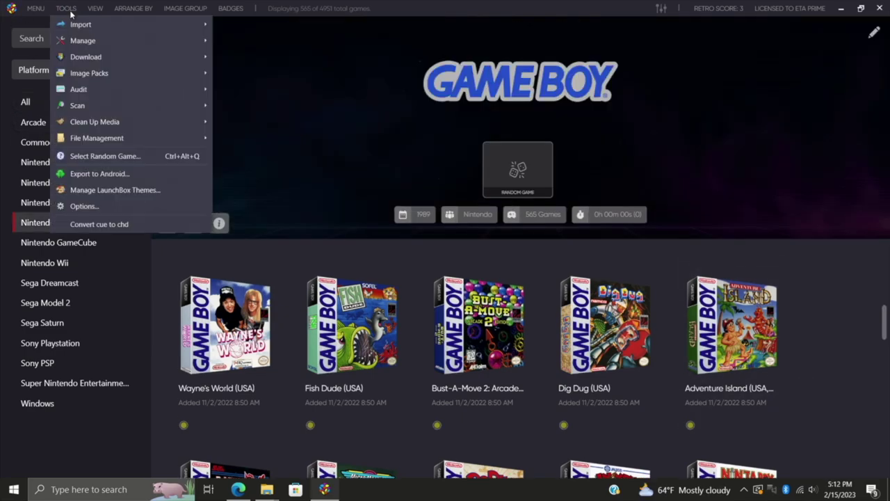
pyautogui.moveTo(76, 25)
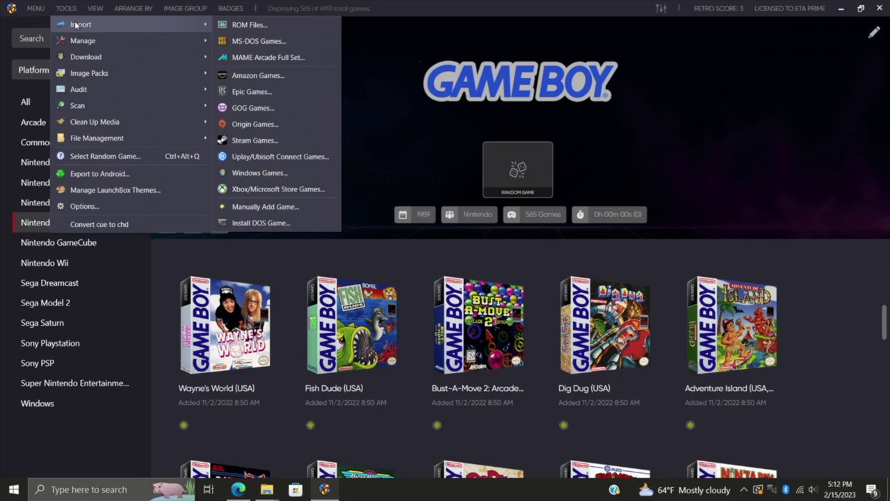
pyautogui.click(232, 27)
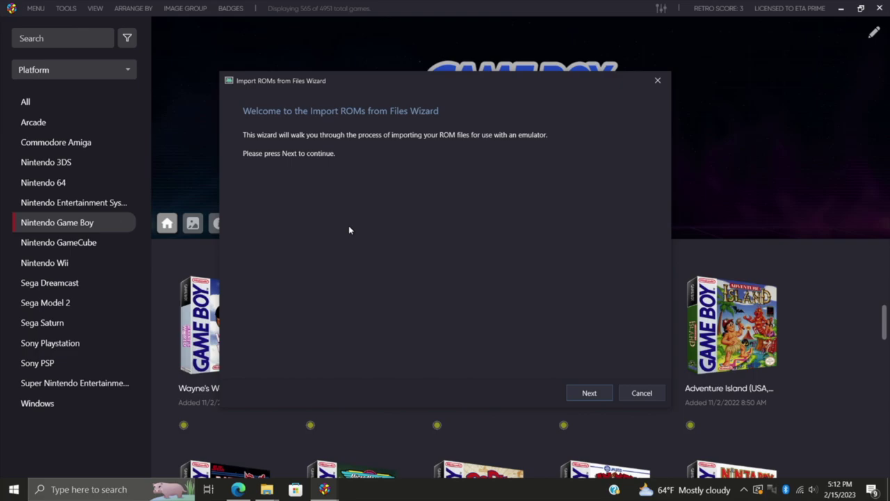
pyautogui.click(588, 392)
pyautogui.click(278, 357)
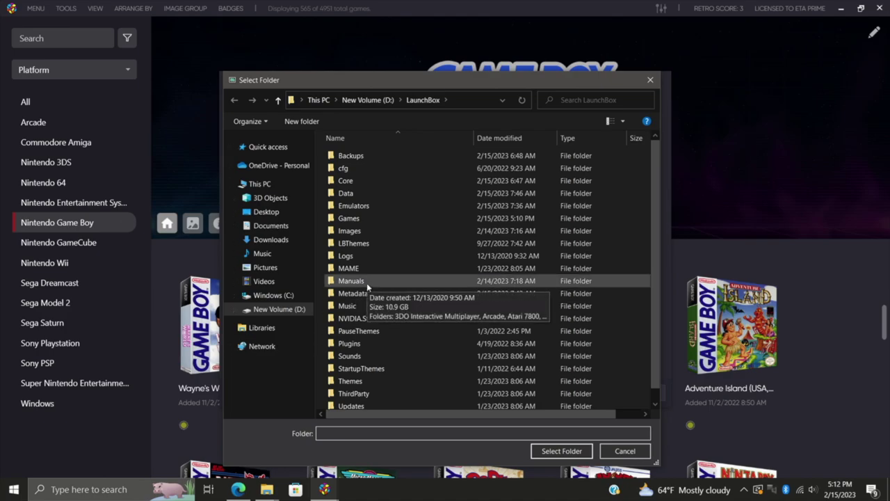
pyautogui.doubleClick(351, 220)
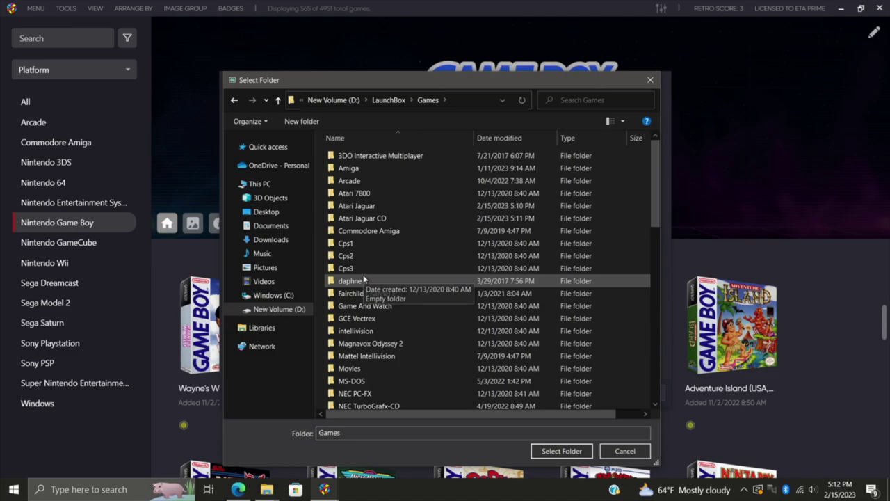
pyautogui.scroll(-1, 339, 281)
pyautogui.scroll(1, 339, 281)
pyautogui.click(370, 207)
pyautogui.click(561, 450)
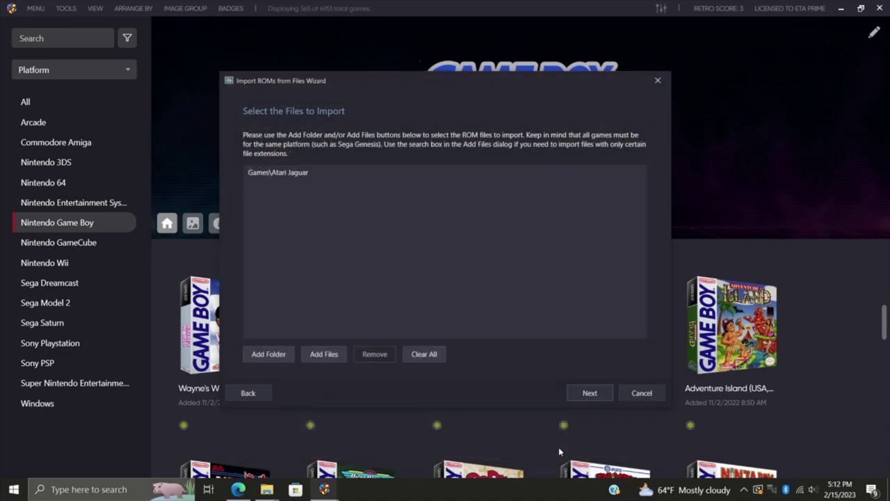
pyautogui.click(588, 394)
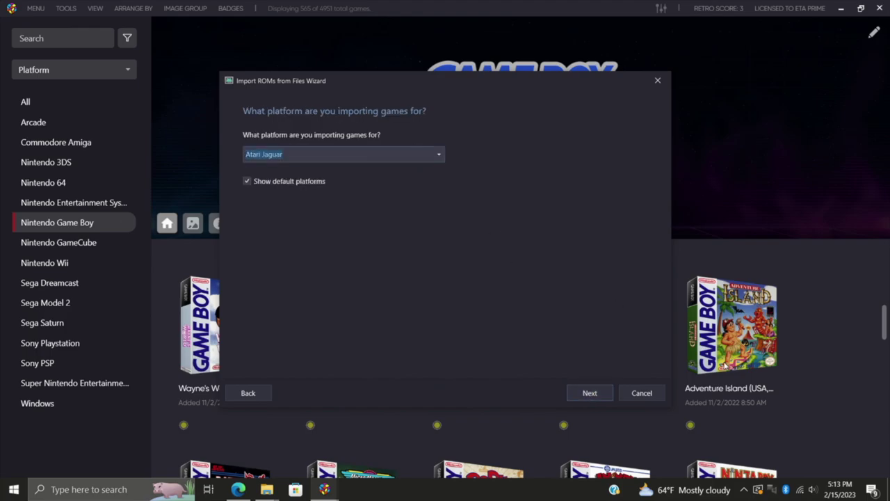
pyautogui.click(590, 394)
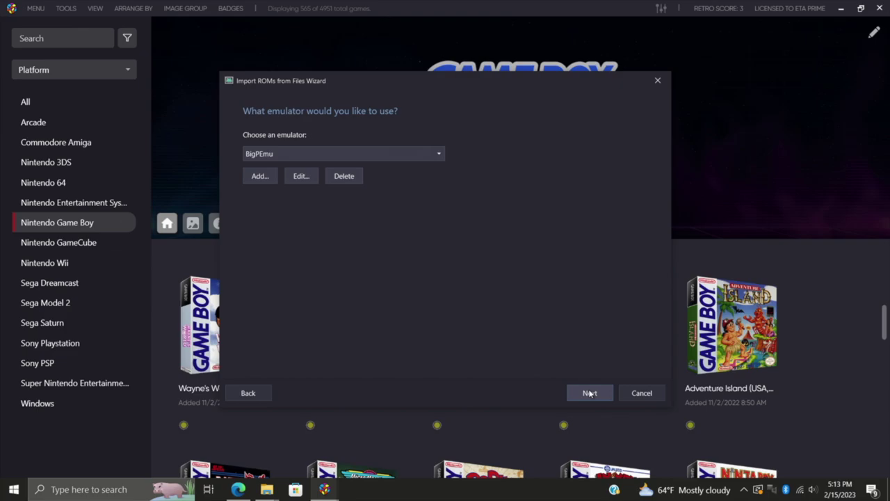
# Keep BigPEmu as the import's emulator, use the Atari Jaguar files in their current location, and accept the local metadata search
pyautogui.click(590, 394)
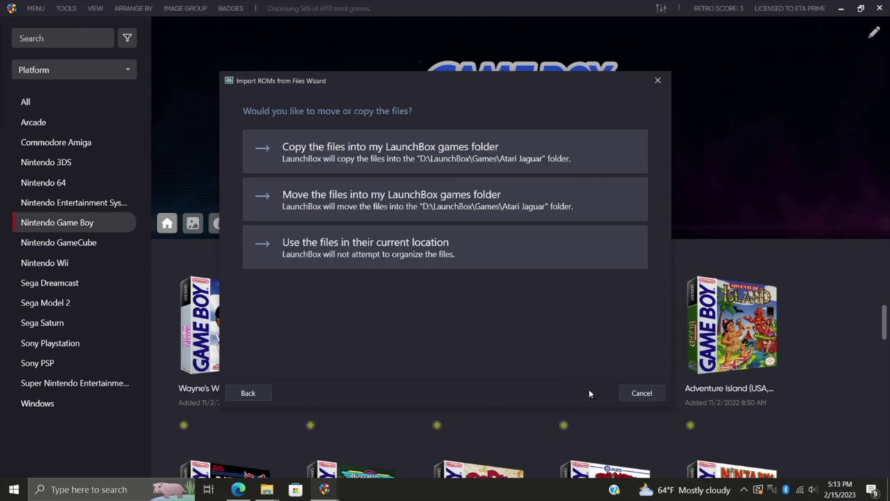
pyautogui.click(420, 258)
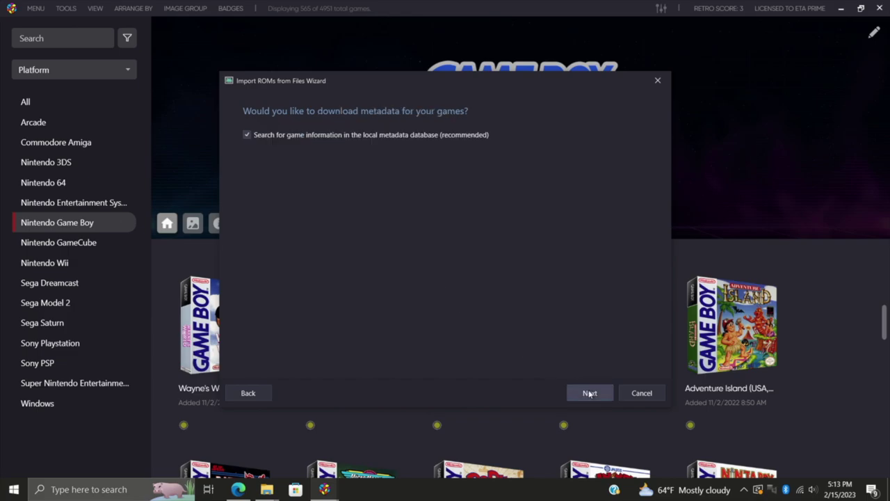
pyautogui.click(590, 394)
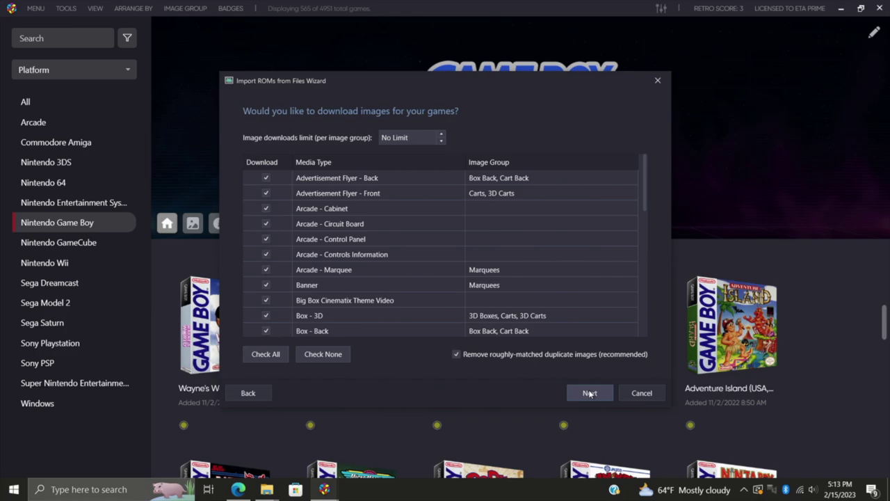
# Accept the default image, EmuMovies media and custom options, review the Atari Jaguar game list, and finish the import
pyautogui.click(590, 394)
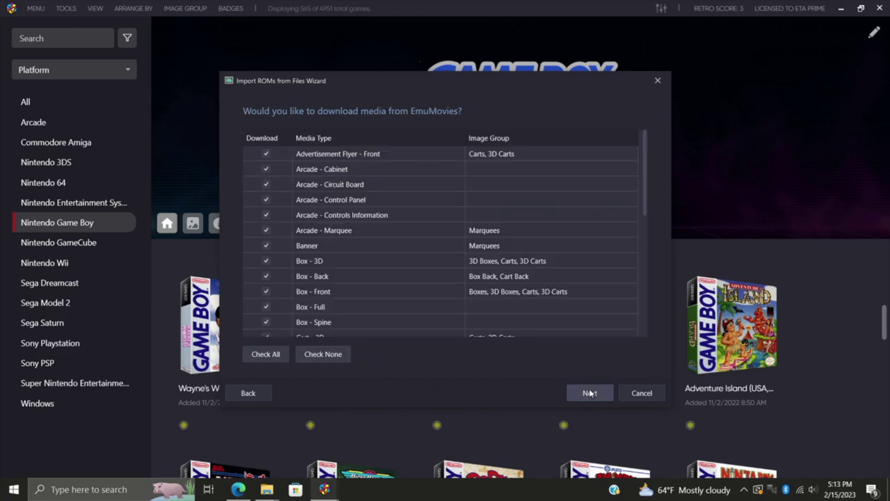
pyautogui.click(590, 394)
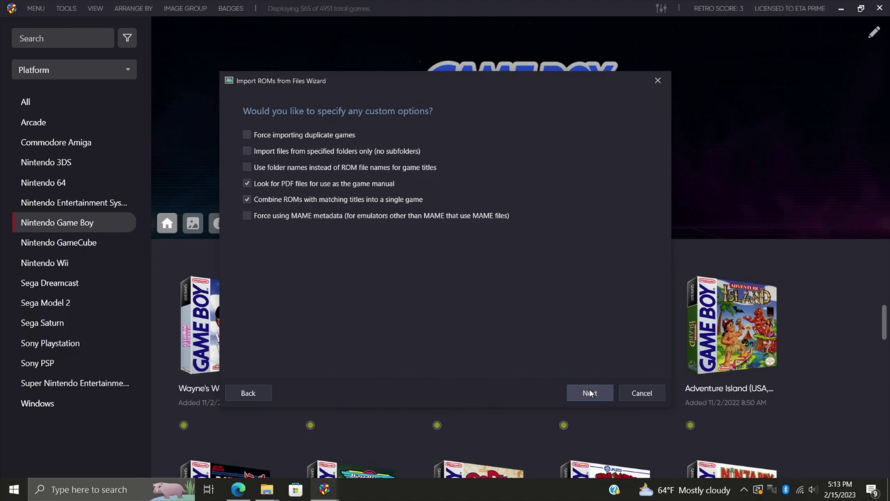
pyautogui.click(590, 394)
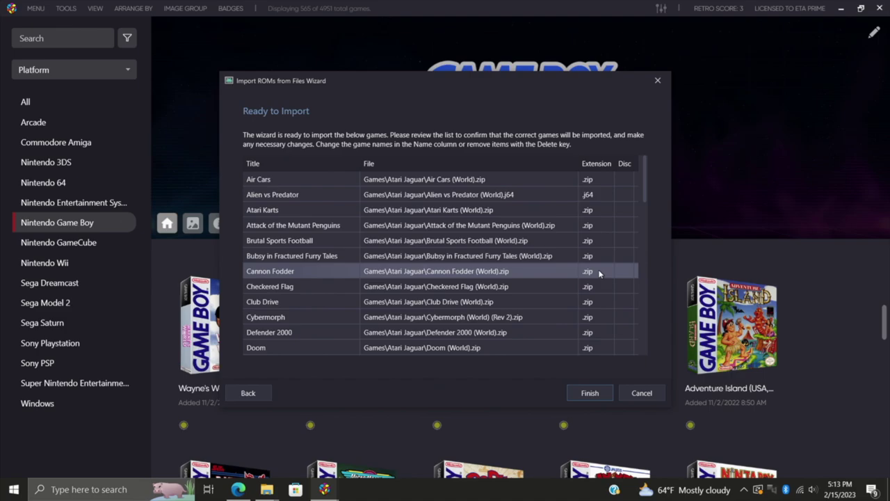
pyautogui.scroll(-9, 591, 242)
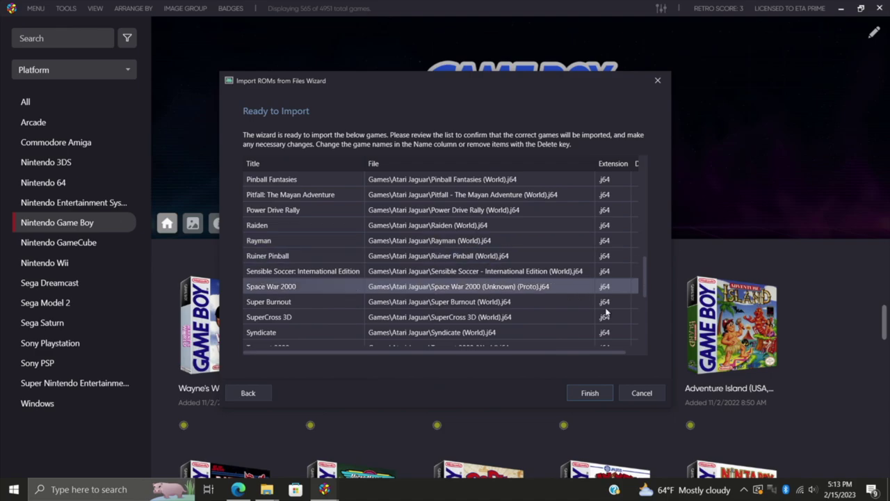
pyautogui.click(595, 393)
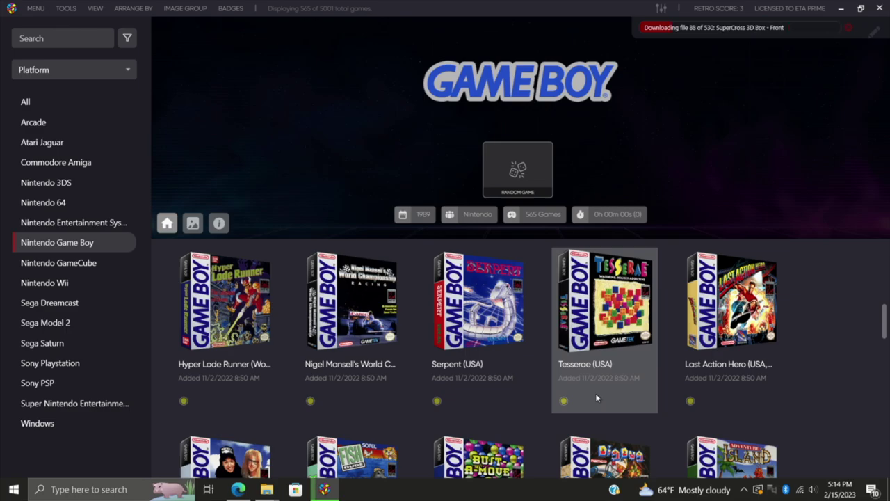
# Start another ROM files import with the LaunchBox folder Games\Atari Jaguar CD and accept Atari Jaguar CD as the platform
pyautogui.click(66, 8)
pyautogui.moveTo(83, 25)
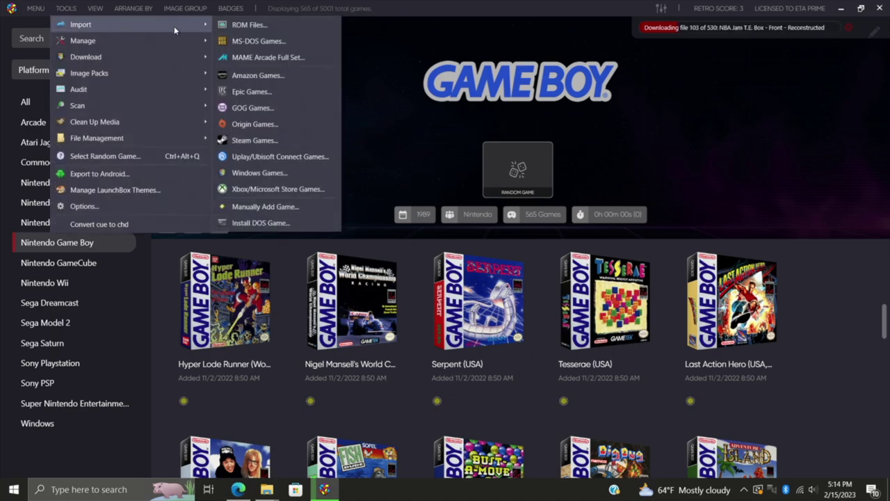
pyautogui.click(244, 29)
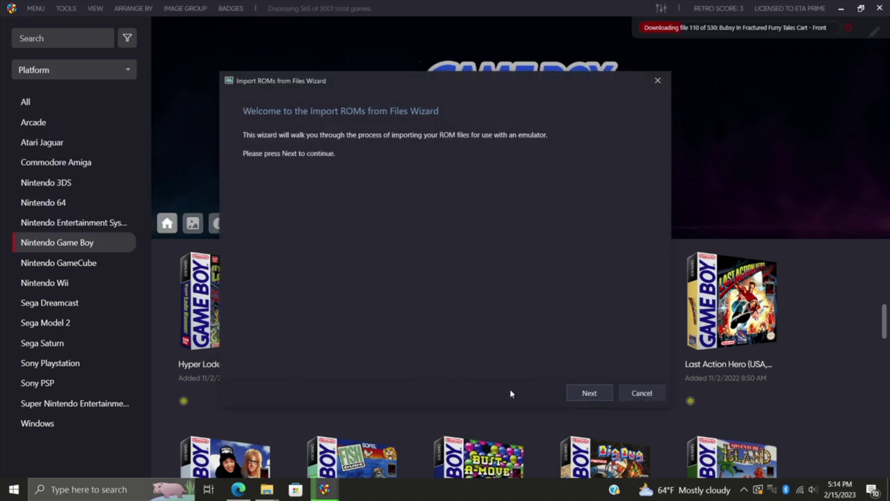
pyautogui.click(577, 392)
pyautogui.click(268, 355)
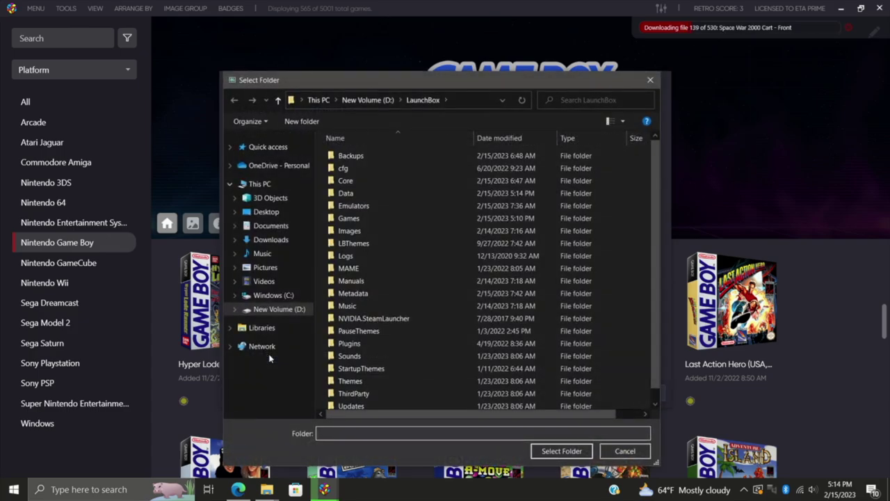
pyautogui.doubleClick(349, 218)
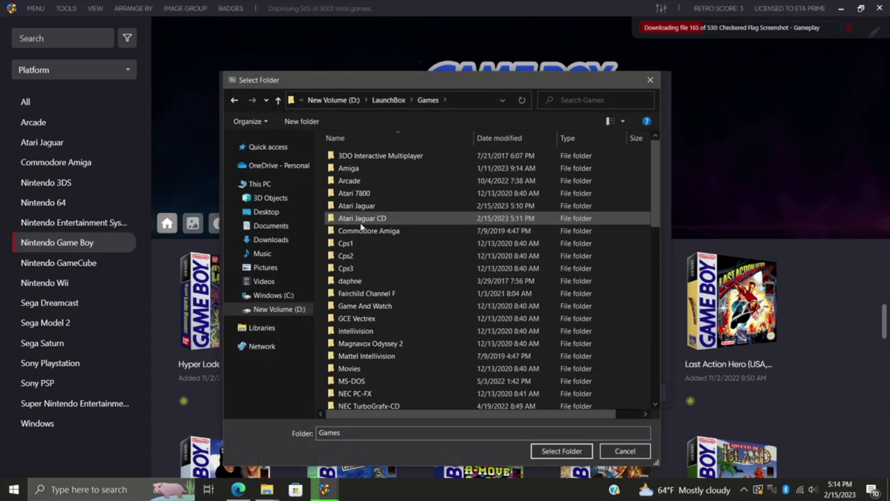
pyautogui.doubleClick(365, 205)
pyautogui.click(557, 451)
pyautogui.click(590, 392)
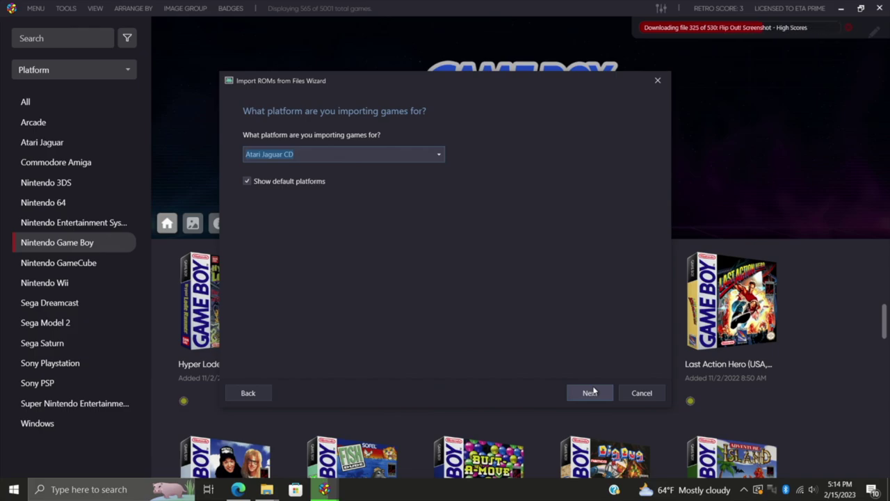
pyautogui.click(590, 393)
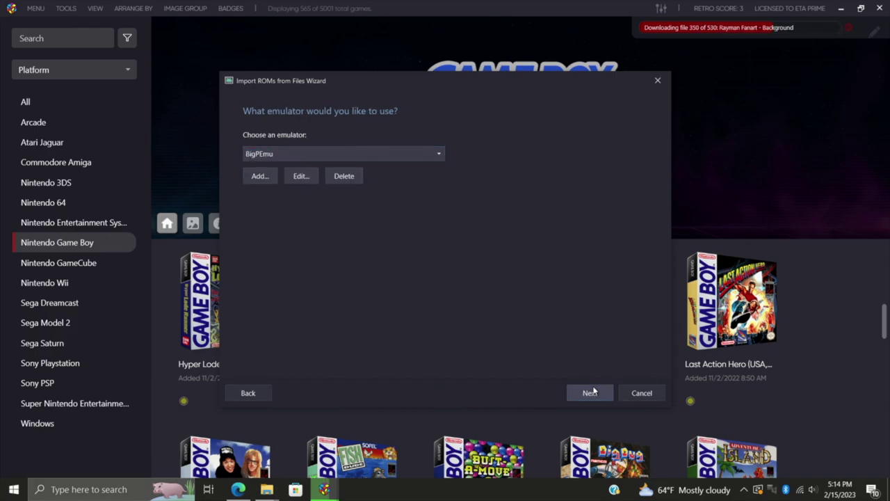
# Keep BigPEmu for the Atari Jaguar CD import, use the files in their current location, and accept the local metadata search
pyautogui.click(590, 392)
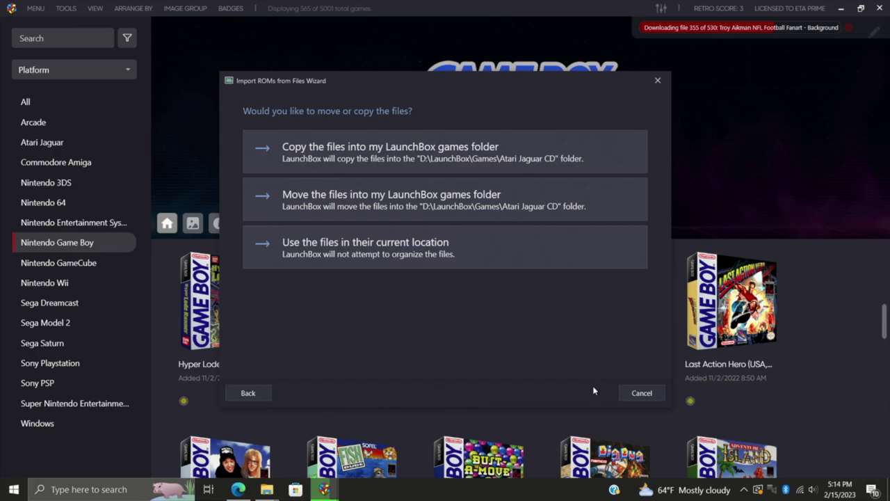
pyautogui.click(319, 246)
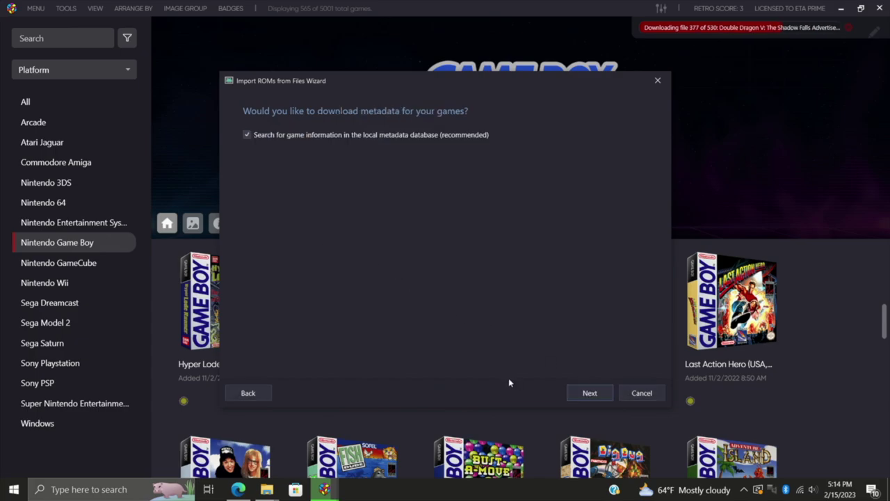
pyautogui.click(585, 395)
# Accept the default image, EmuMovies media and custom options for the Atari Jaguar CD games and finish the import
pyautogui.click(585, 395)
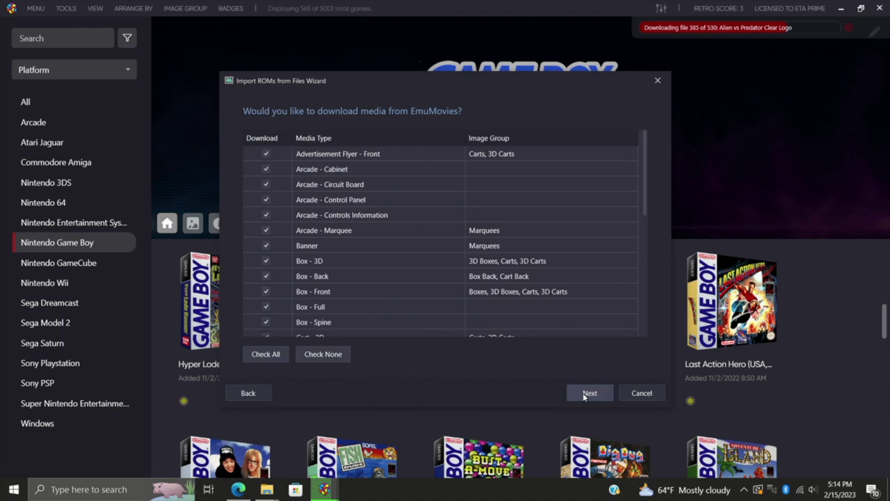
pyautogui.click(585, 394)
pyautogui.click(585, 394)
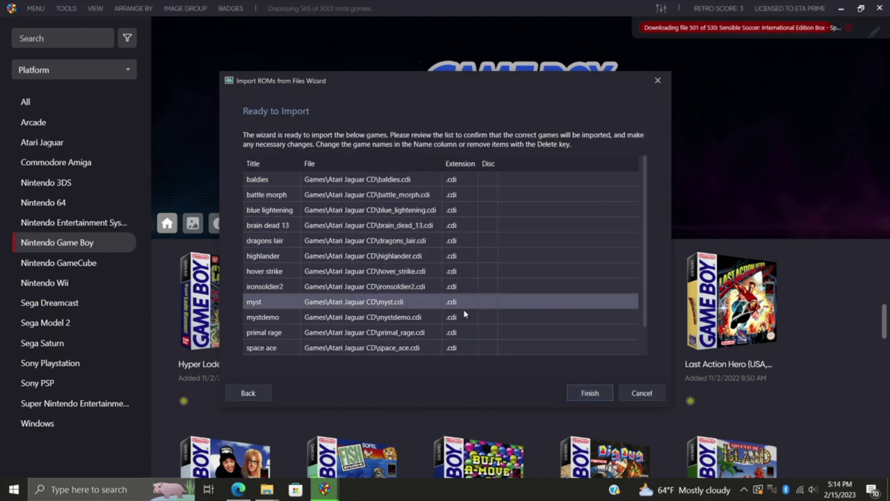
pyautogui.click(599, 395)
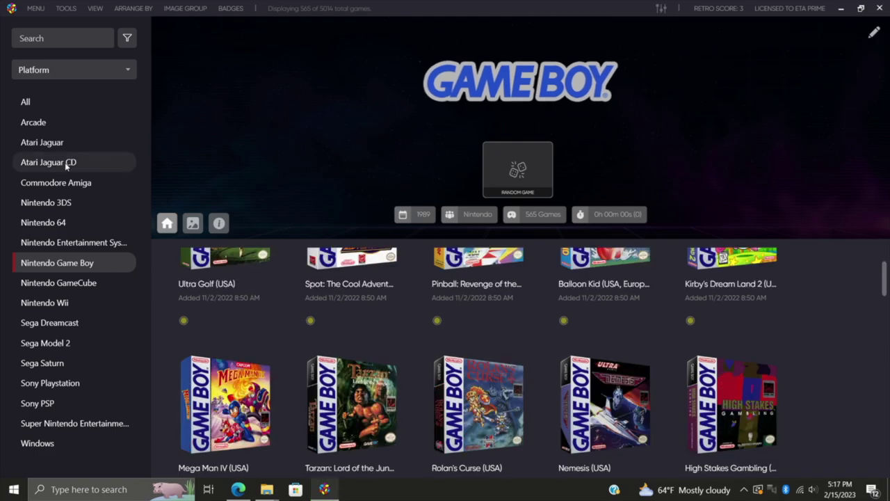
# Browse the imported games and their box art in the Atari Jaguar CD platform and in the Atari Jaguar platform
pyautogui.click(65, 163)
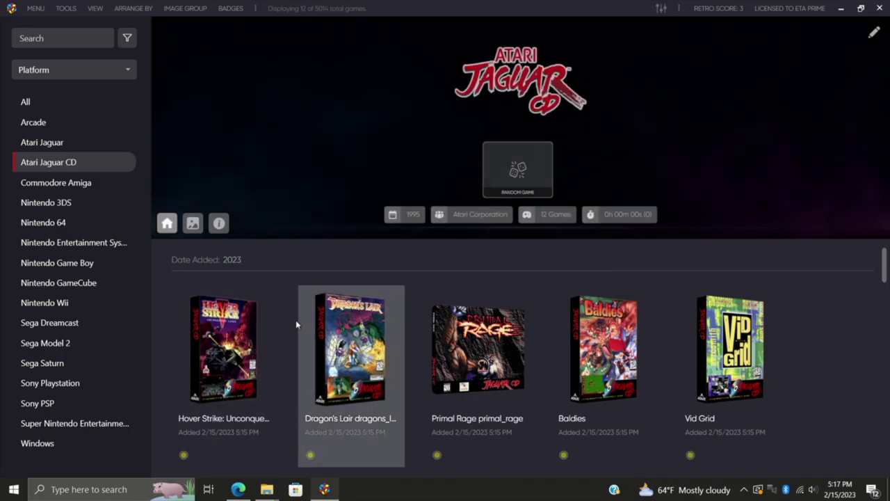
pyautogui.scroll(-4, 295, 323)
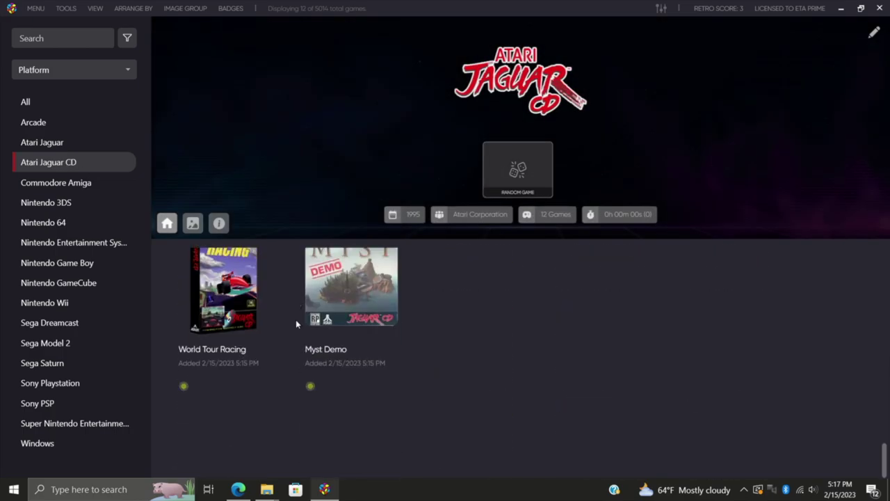
pyautogui.scroll(3, 296, 323)
pyautogui.scroll(2, 295, 323)
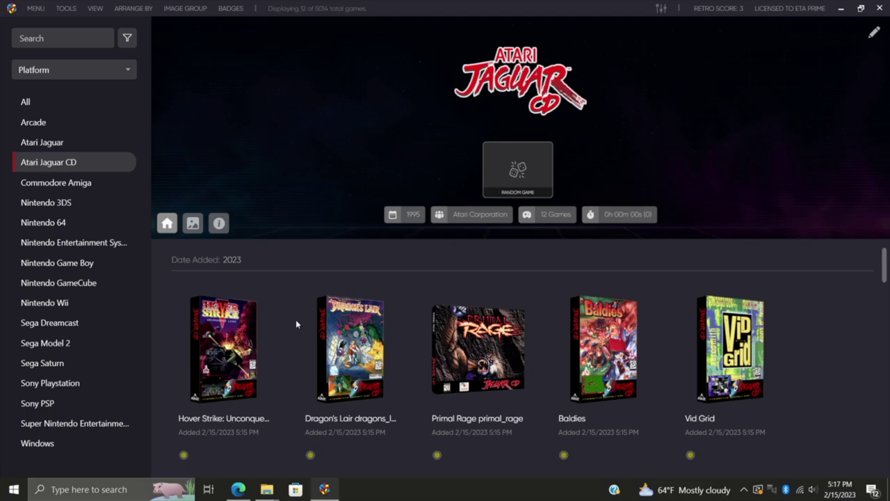
pyautogui.click(66, 143)
pyautogui.scroll(-3, 289, 360)
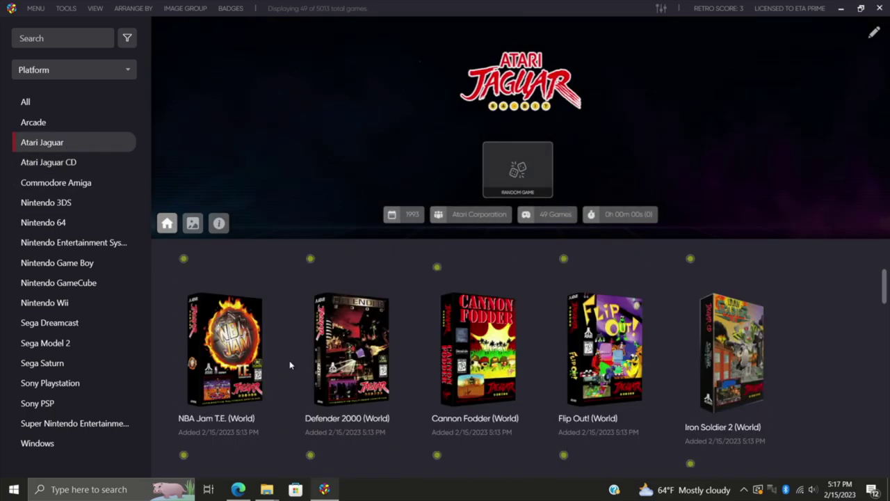
pyautogui.scroll(-5, 289, 361)
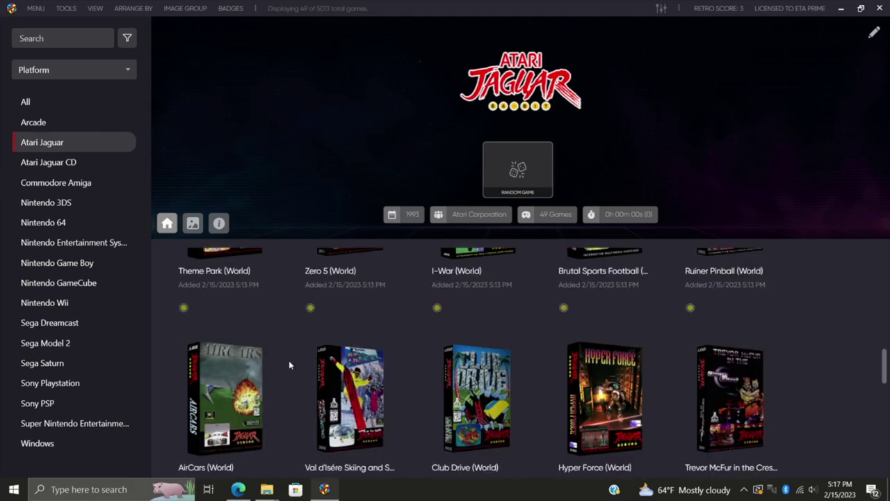
pyautogui.scroll(-8, 290, 362)
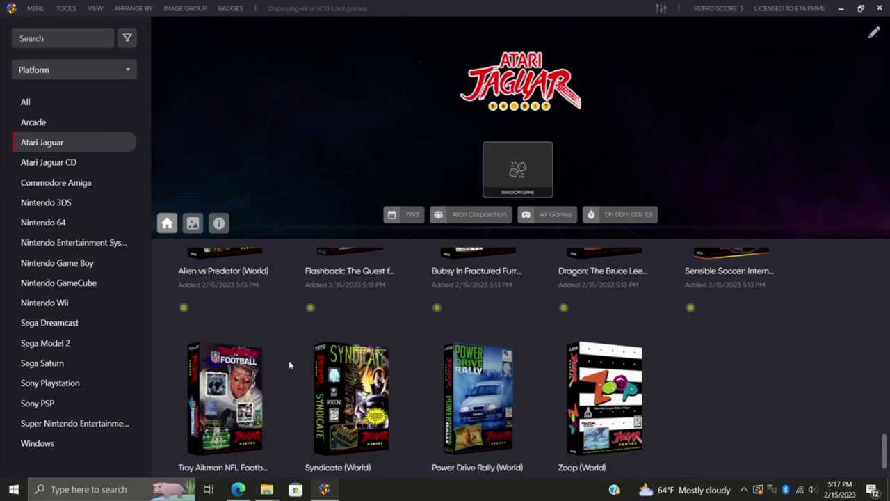
pyautogui.scroll(-3, 289, 362)
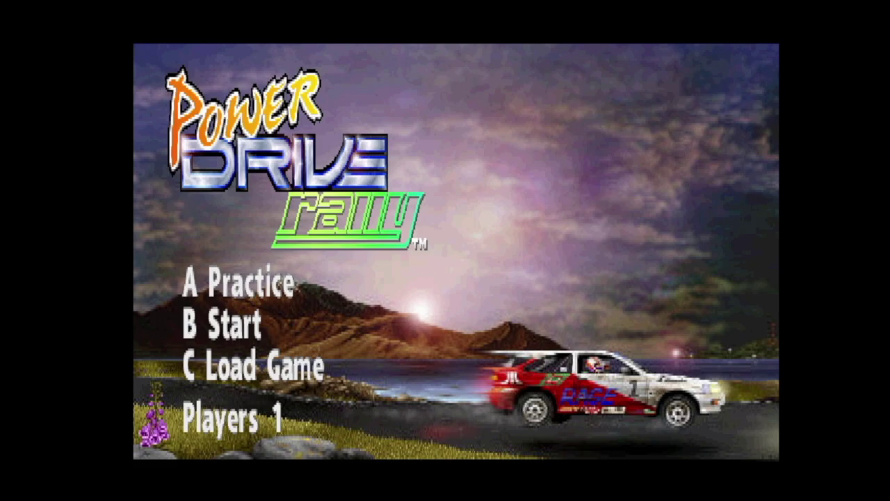
# Bring up BigPEmu's in-game menu and look through the System options, from Load Software to Mount Images
pyautogui.press('Escape')
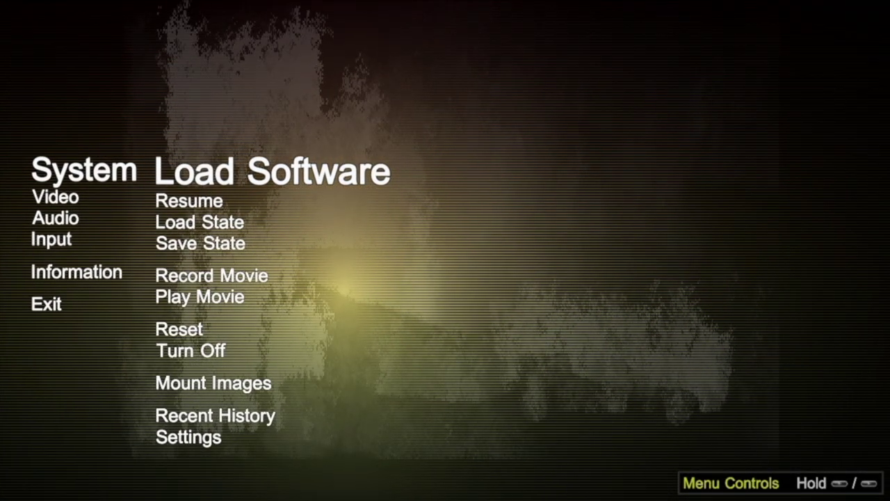
pyautogui.press('Down')
pyautogui.press('Down')
pyautogui.press('Down')
pyautogui.press('Down')
pyautogui.press('Down')
pyautogui.press('Down')
pyautogui.press('Down')
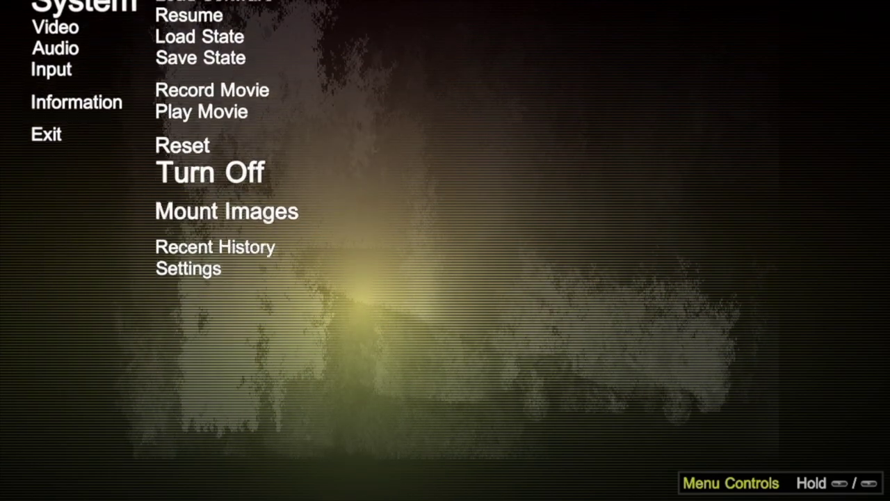
pyautogui.press('Up')
pyautogui.press('Up')
pyautogui.press('Up')
pyautogui.press('Up')
pyautogui.press('Up')
pyautogui.press('Up')
pyautogui.press('Up')
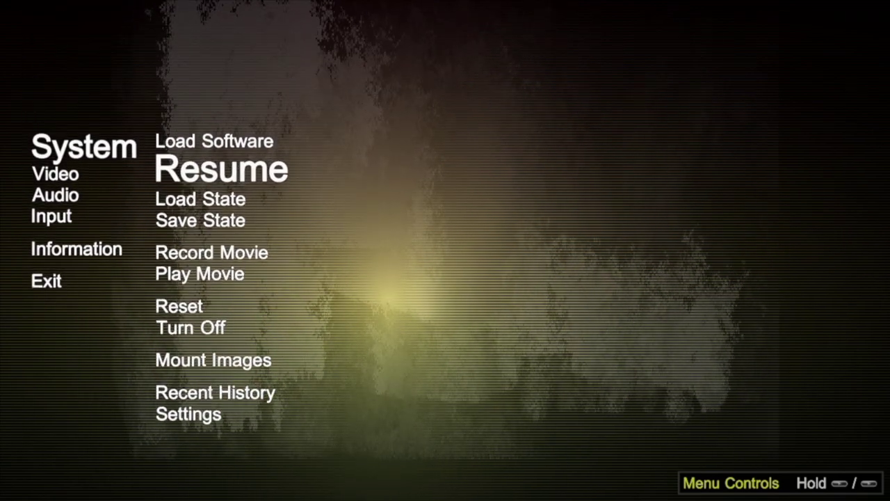
pyautogui.press('Down')
pyautogui.press('Down')
pyautogui.press('Down')
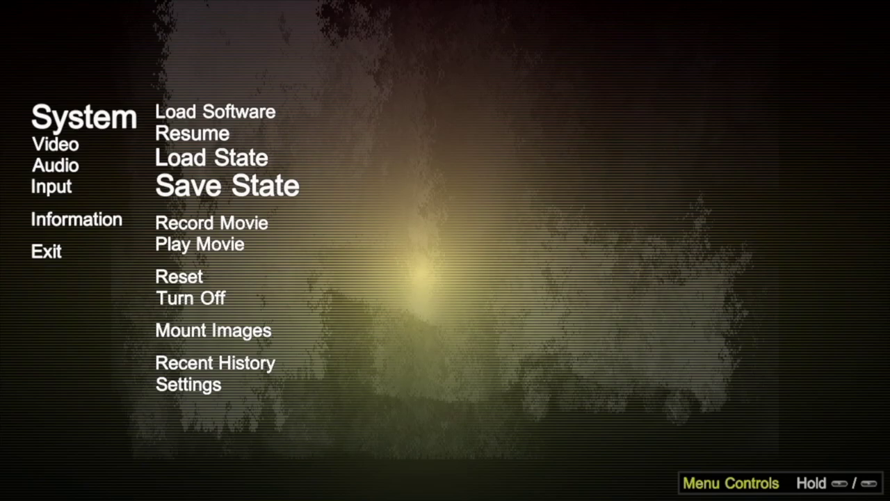
pyautogui.press('Down')
pyautogui.press('Down')
pyautogui.press('Down')
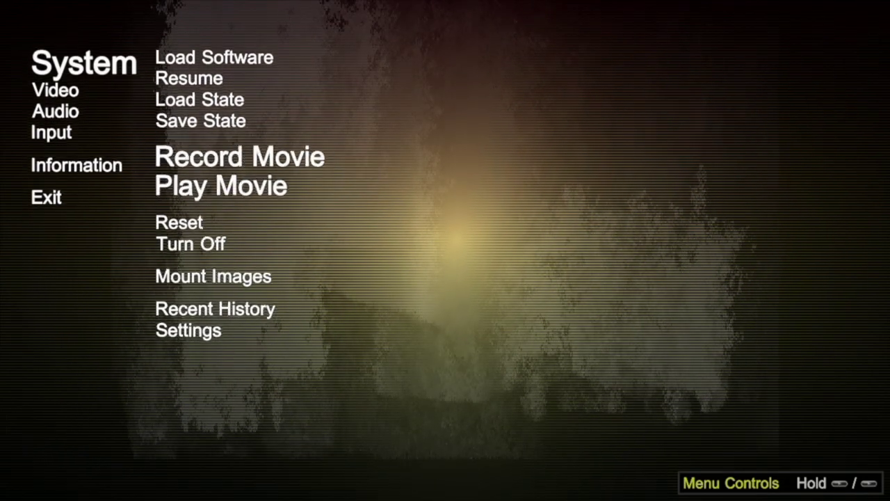
pyautogui.press('Up')
pyautogui.press('Up')
pyautogui.press('Up')
pyautogui.press('Up')
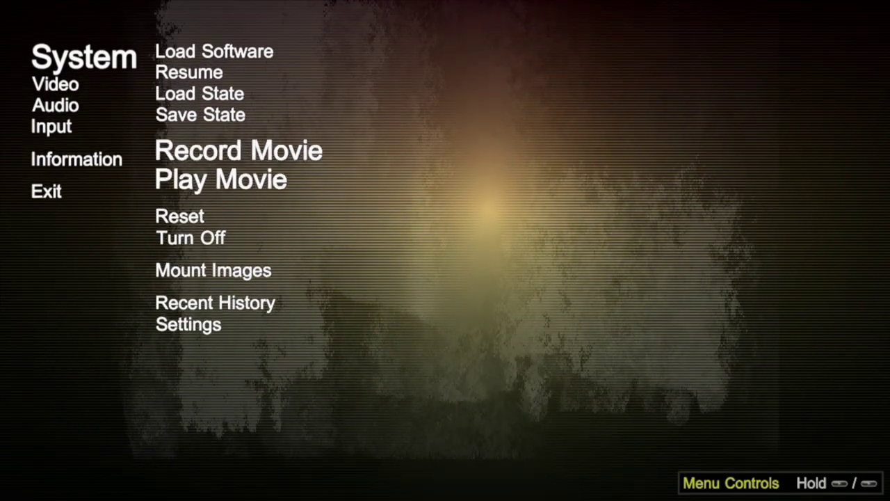
pyautogui.press('Up')
pyautogui.press('Up')
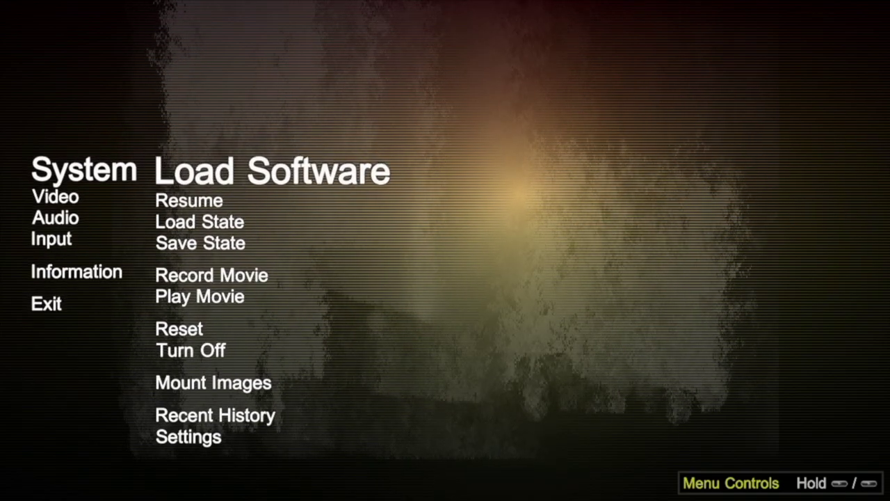
# Switch from the System options to the Video settings and look at the available display resolutions and the Display Mode option
pyautogui.press('Left')
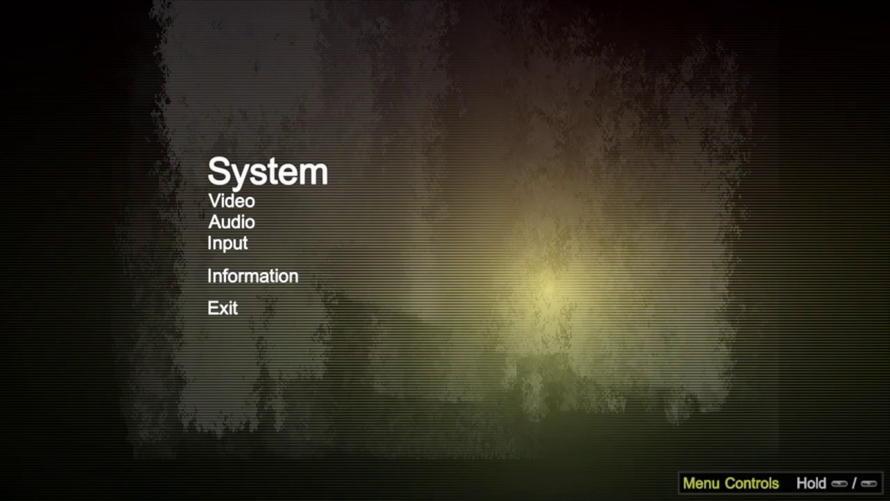
pyautogui.press('Down')
pyautogui.press('Right')
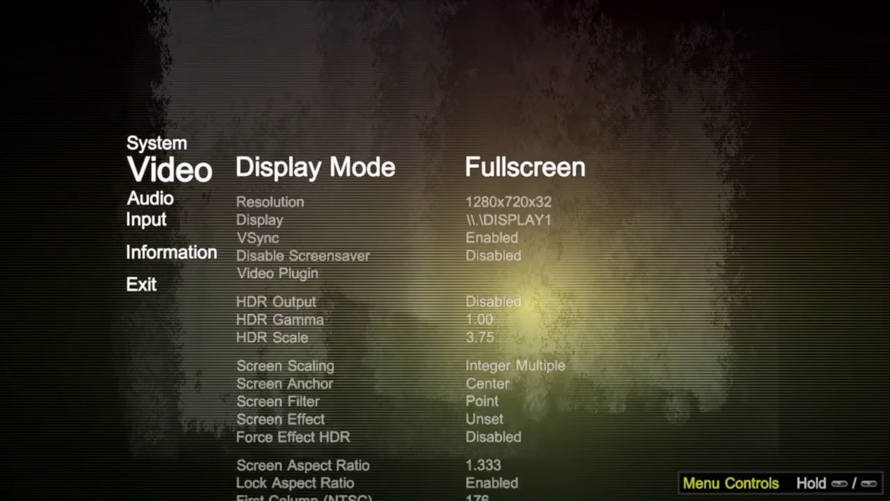
pyautogui.press('Down')
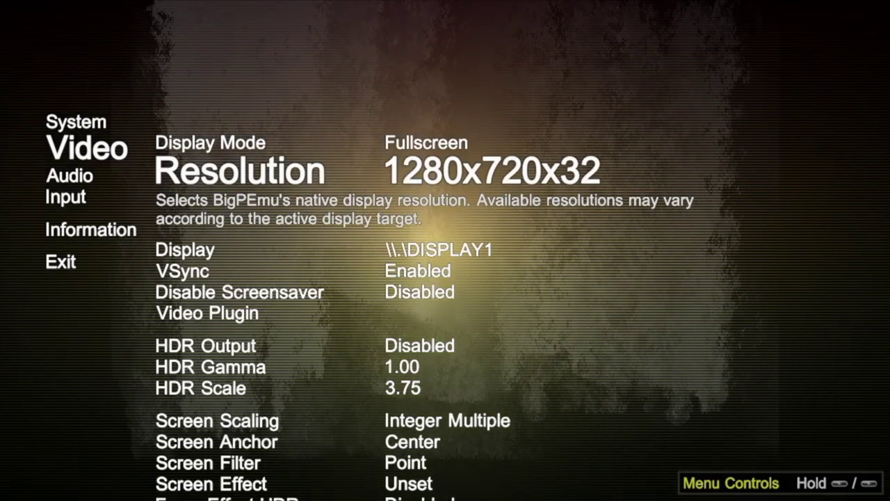
pyautogui.press('Return')
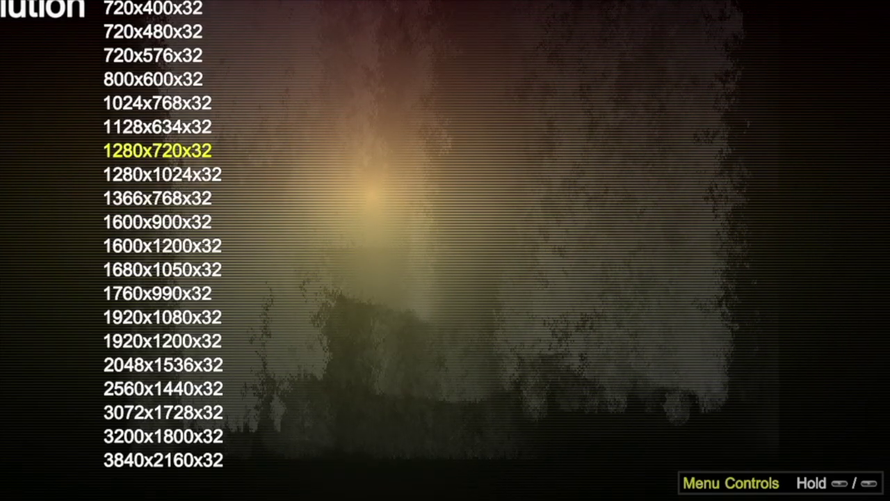
pyautogui.press('Return')
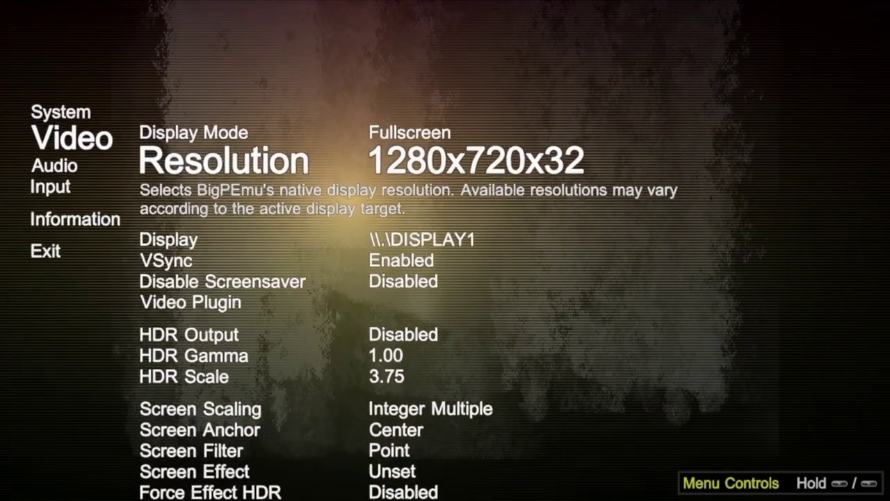
pyautogui.press('Up')
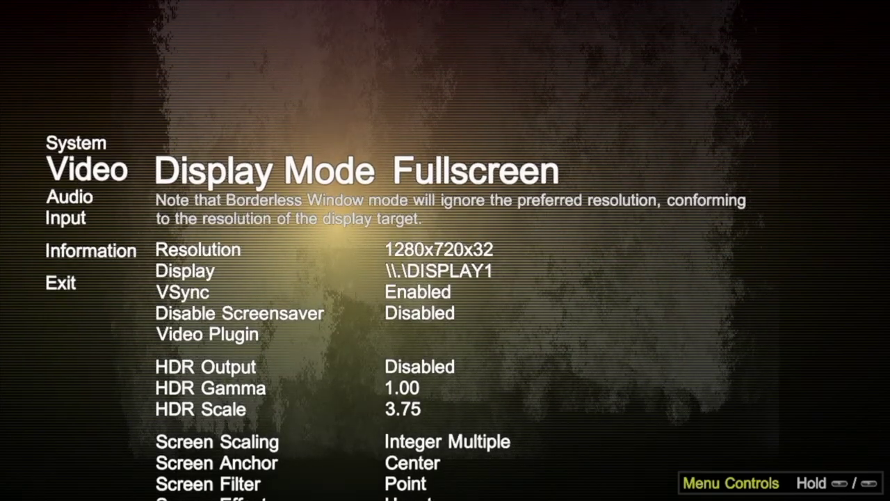
# Look through the Video settings, covering VSync, Video Plugin, the HDR options and the aspect ratio options, and return to Display Mode
pyautogui.press('Down')
pyautogui.press('Down')
pyautogui.press('Down')
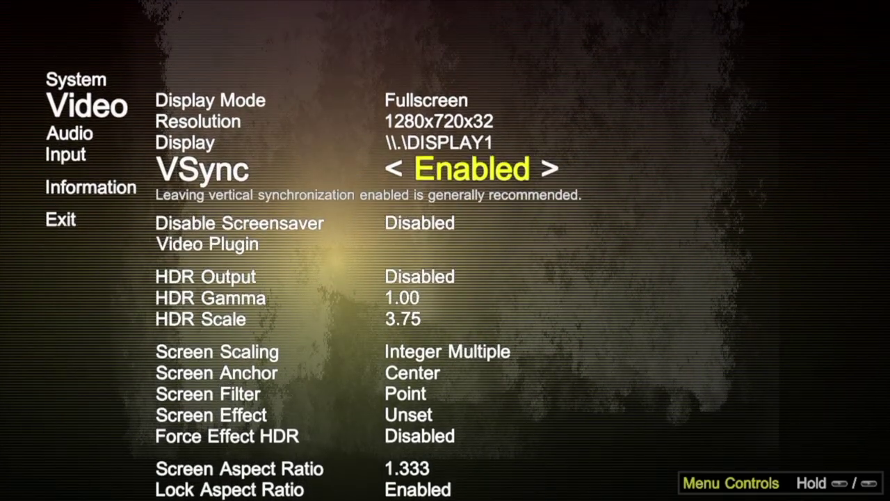
pyautogui.press('Down')
pyautogui.press('Down')
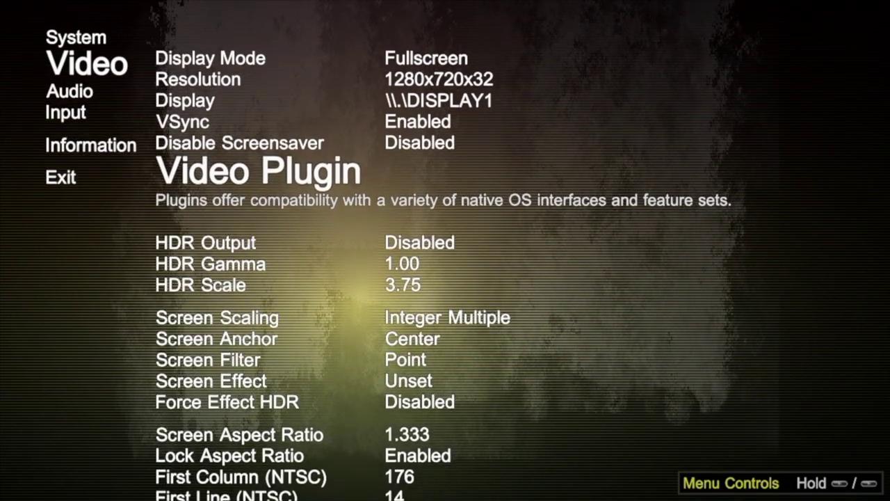
pyautogui.press('Down')
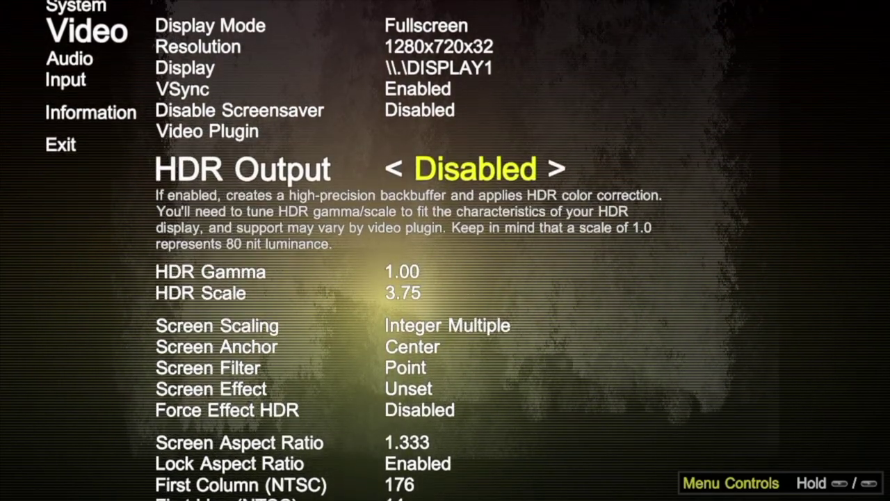
pyautogui.press('Down')
pyautogui.press('Down')
pyautogui.press('Down')
pyautogui.press('Down')
pyautogui.press('Down')
pyautogui.press('Down')
pyautogui.press('Down')
pyautogui.press('Down')
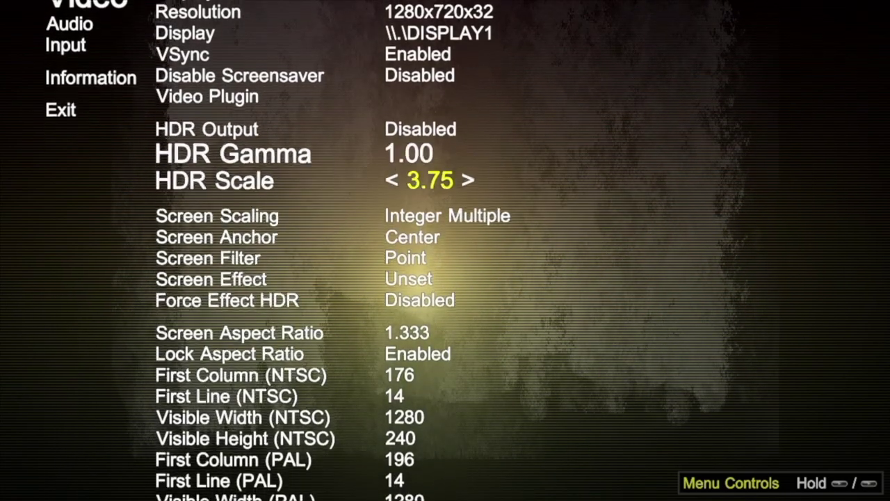
pyautogui.press('Down')
pyautogui.press('Down')
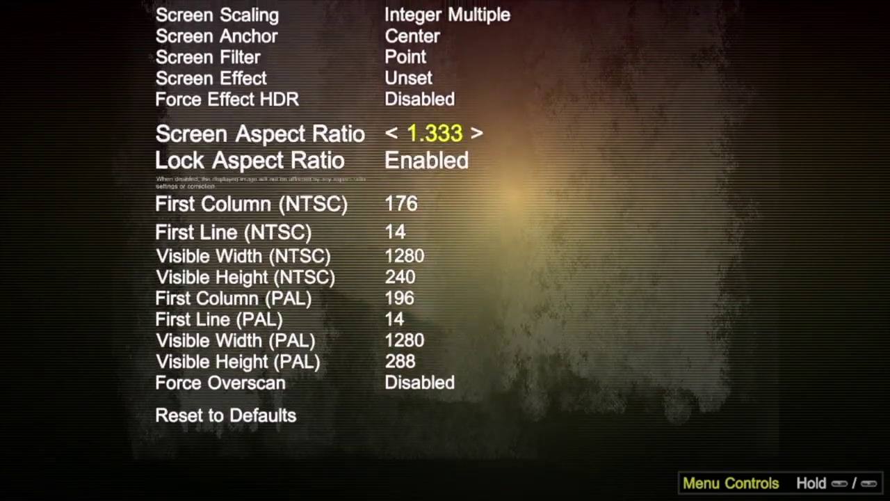
pyautogui.press('Up')
pyautogui.press('Up')
pyautogui.press('Up')
pyautogui.press('Up')
pyautogui.press('Up')
pyautogui.press('Up')
pyautogui.press('Up')
pyautogui.press('Up')
pyautogui.press('Up')
pyautogui.press('Up')
pyautogui.press('Up')
pyautogui.press('Up')
pyautogui.press('Up')
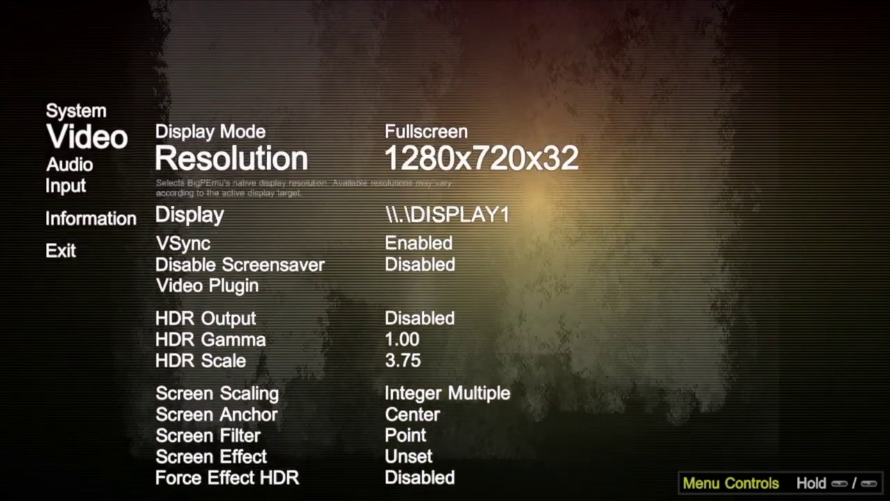
pyautogui.press('Up')
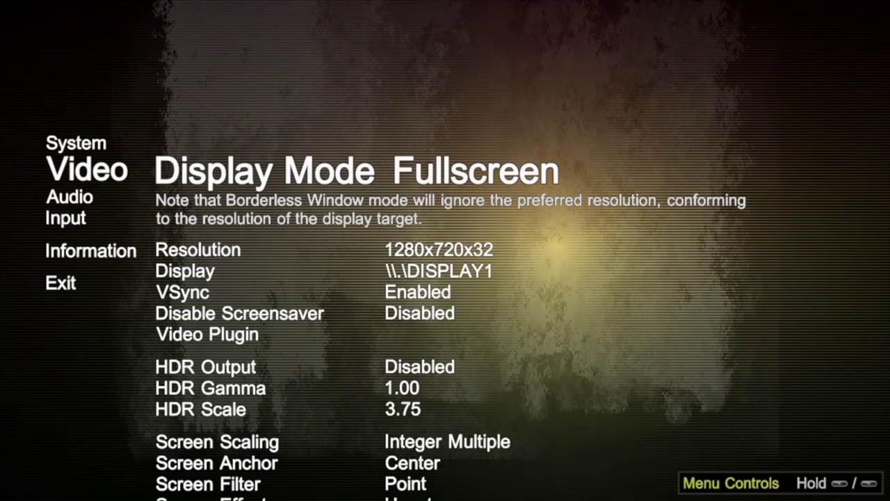
# Look over the Audio settings and open the Input settings
pyautogui.press('Escape')
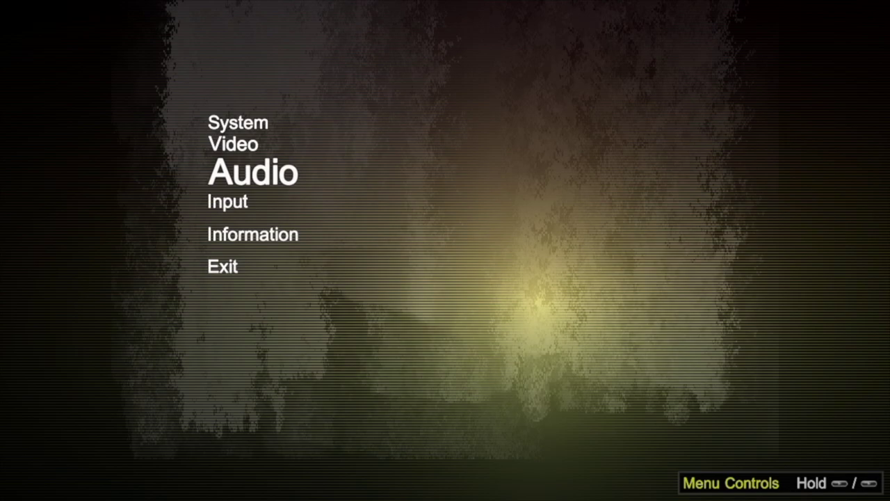
pyautogui.press('Return')
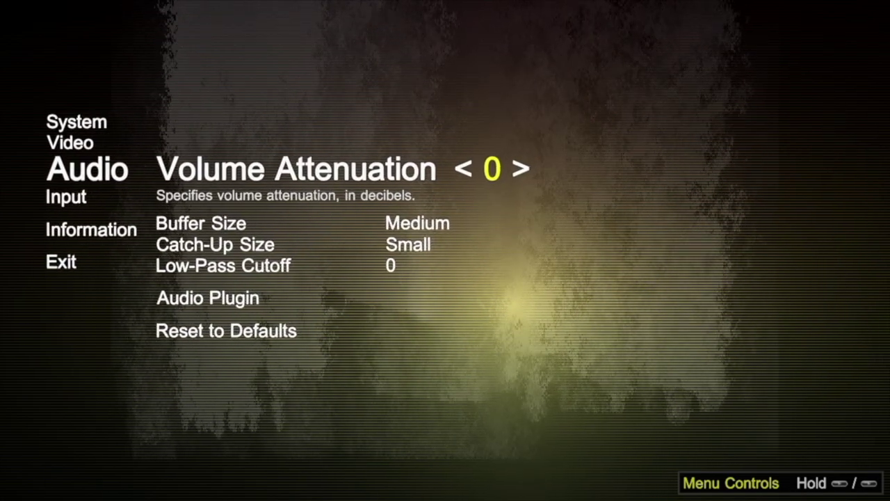
pyautogui.press('Escape')
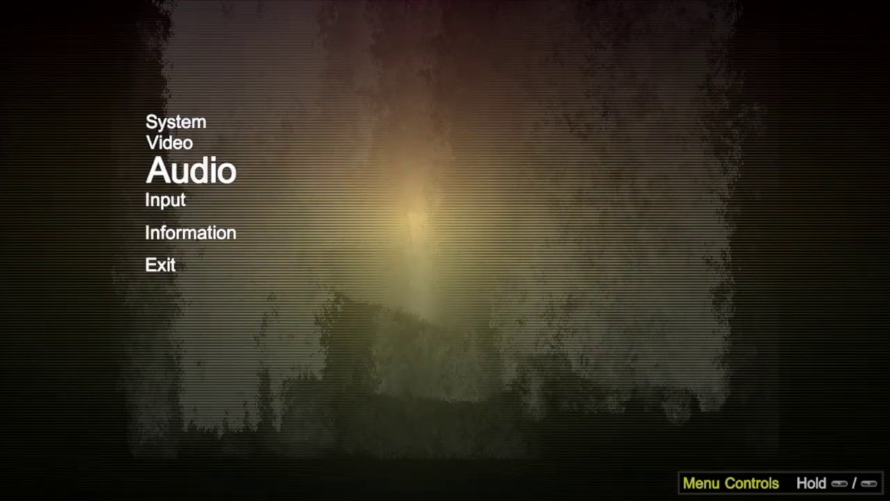
pyautogui.press('Return')
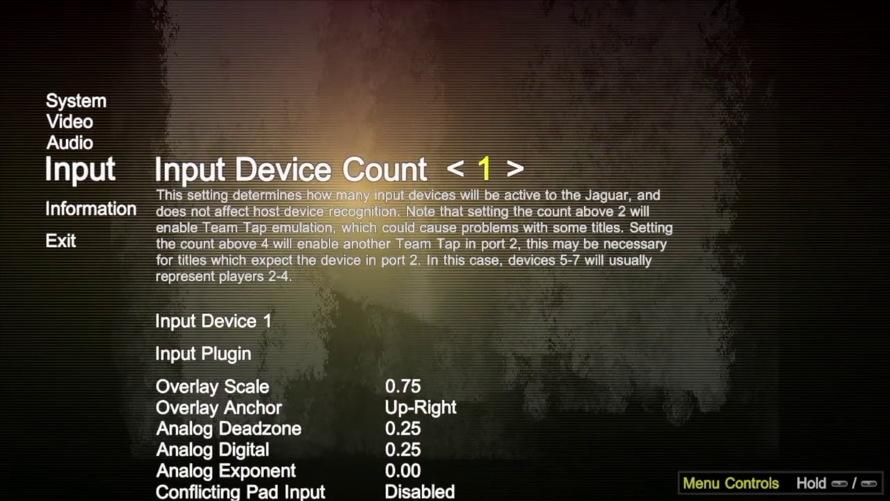
# Try higher values for Input Device Count and return it to 1
pyautogui.press('Right')
pyautogui.press('Left')
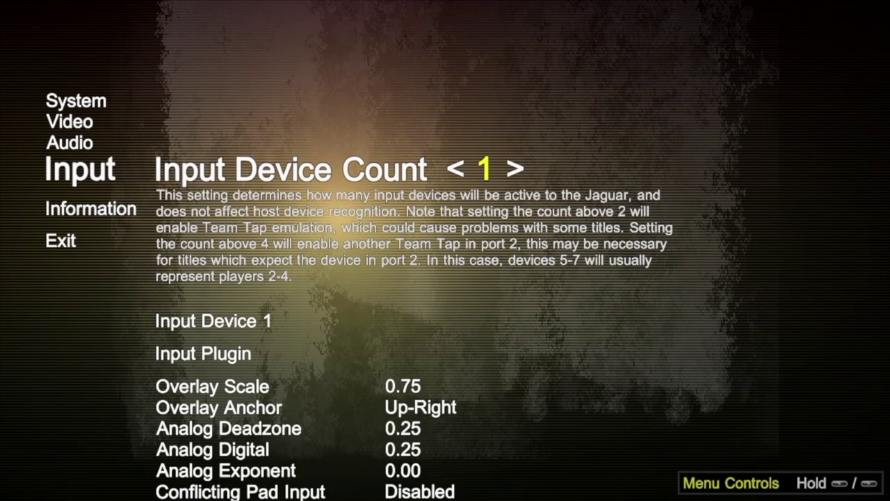
pyautogui.press('Right')
pyautogui.press('Right')
pyautogui.press('Right')
pyautogui.press('Right')
pyautogui.press('Left')
pyautogui.press('Left')
pyautogui.press('Left')
pyautogui.press('Left')
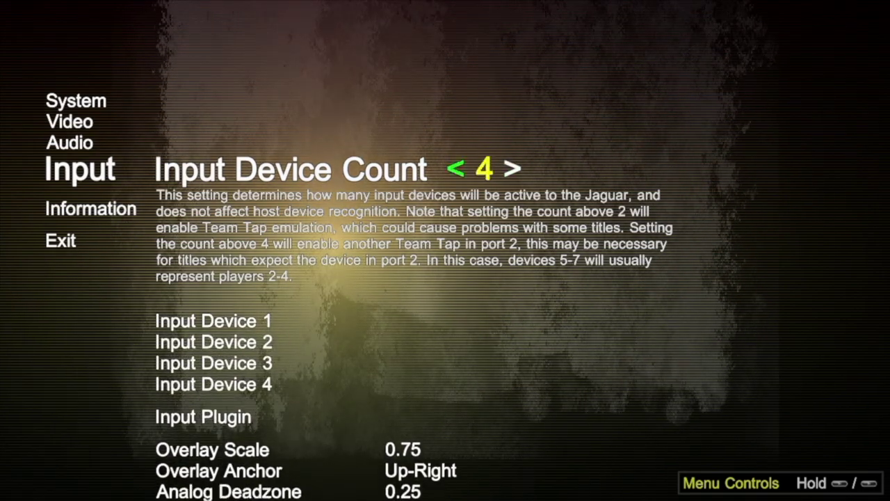
# Open the control bindings of Input Device 1
pyautogui.press('Down')
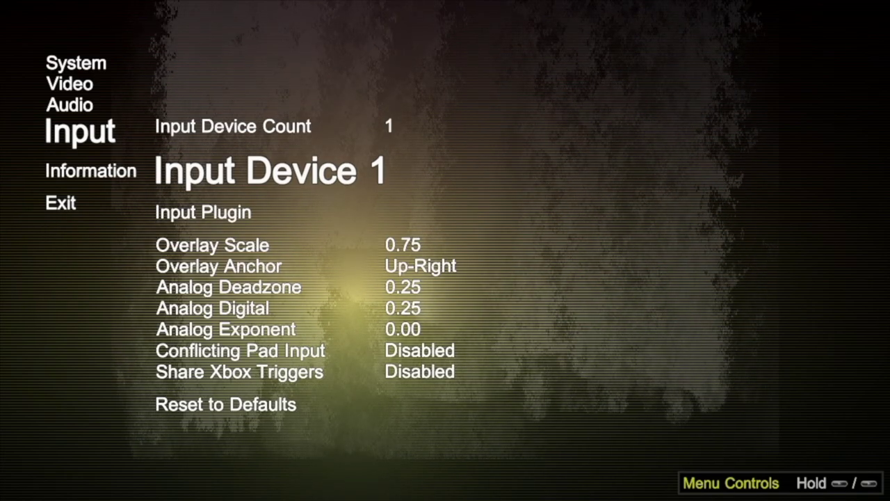
pyautogui.press('Return')
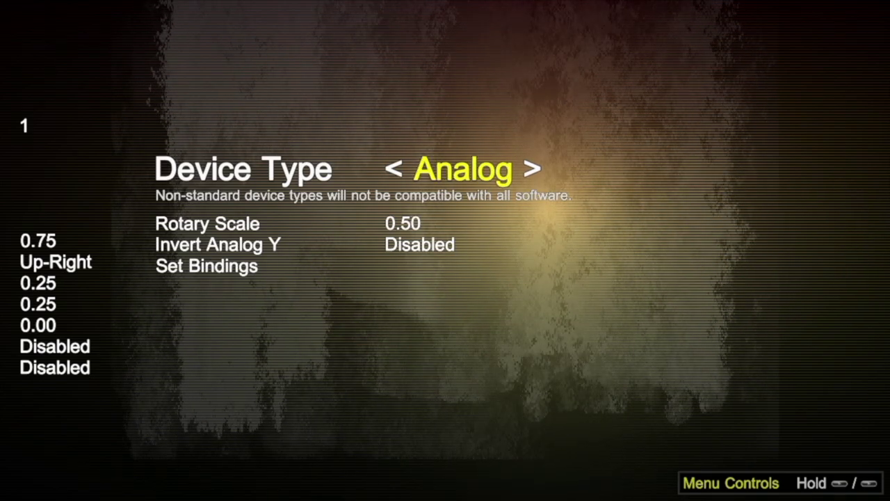
pyautogui.press('Up')
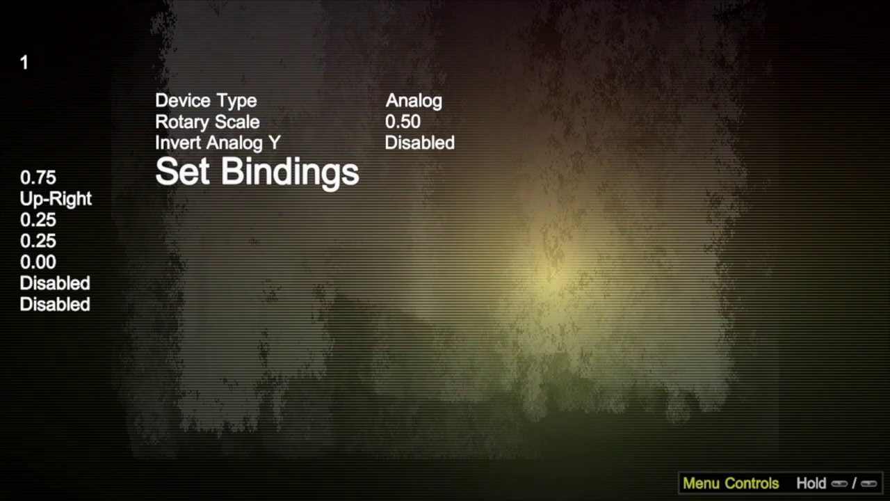
pyautogui.press('Return')
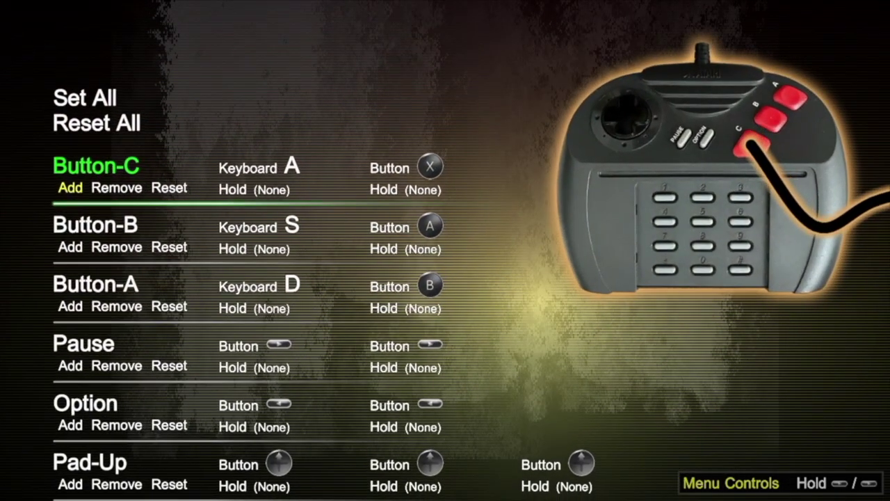
# Look through the Input Device 1 bindings from Button-C to the Numpad entries and return to Set All
pyautogui.press('Down')
pyautogui.press('Down')
pyautogui.press('Down')
pyautogui.press('Down')
pyautogui.press('Down')
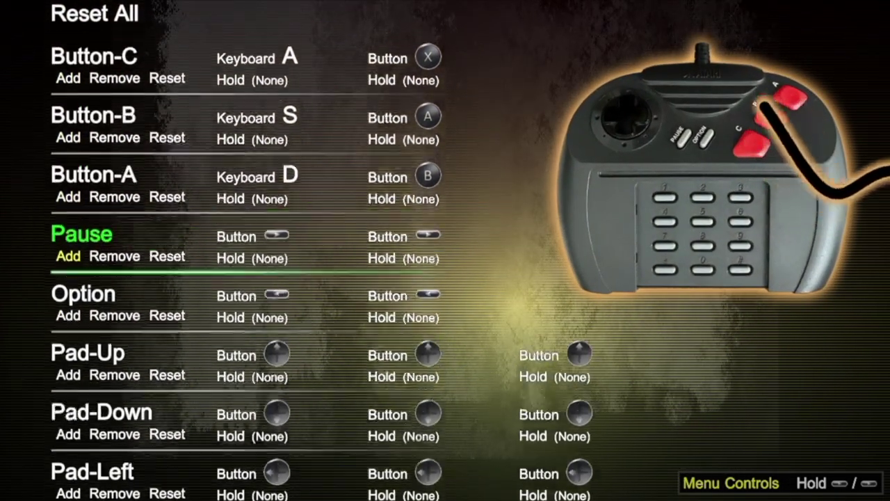
pyautogui.press('Down')
pyautogui.press('Down')
pyautogui.press('Down')
pyautogui.press('Down')
pyautogui.press('Down')
pyautogui.press('Up')
pyautogui.press('Up')
pyautogui.press('Up')
pyautogui.press('Up')
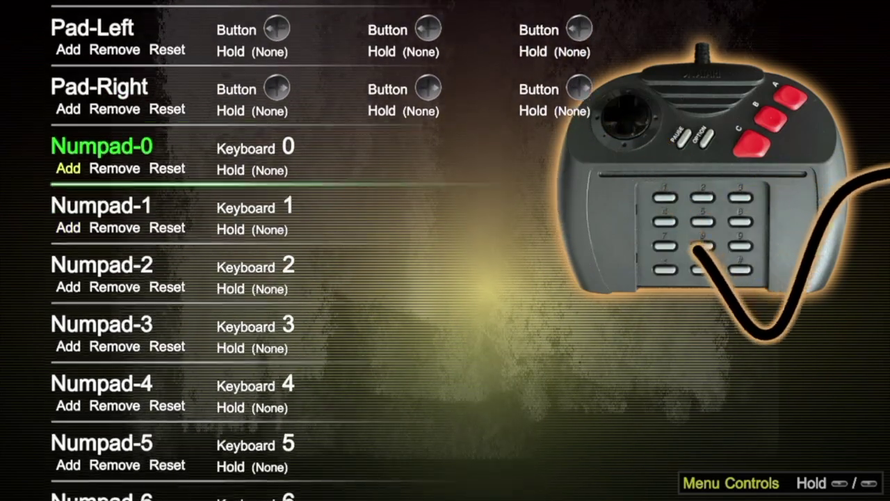
pyautogui.press('Up')
pyautogui.press('Up')
pyautogui.press('Up')
pyautogui.press('Up')
pyautogui.press('Up')
pyautogui.press('Up')
pyautogui.press('Up')
pyautogui.press('Up')
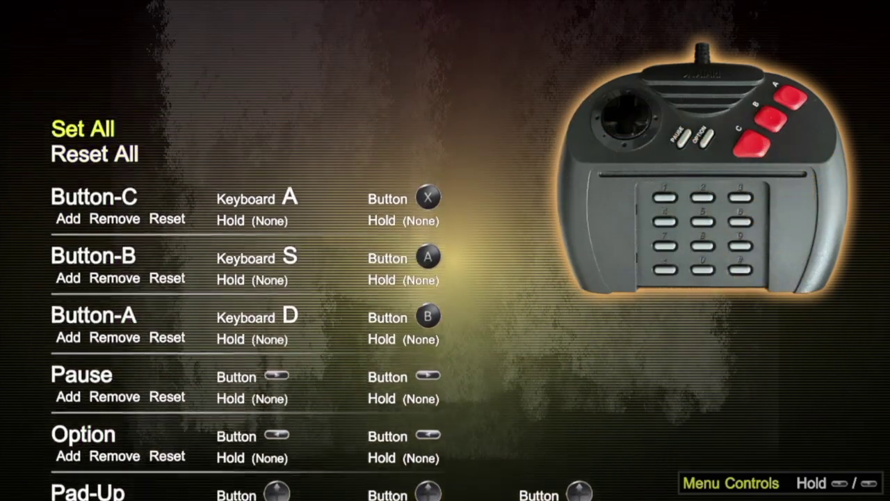
# Add controller triggers for the action buttons: X for Button-C, A for Button-B and B for Button-A
pyautogui.press('Down')
pyautogui.press('Down')
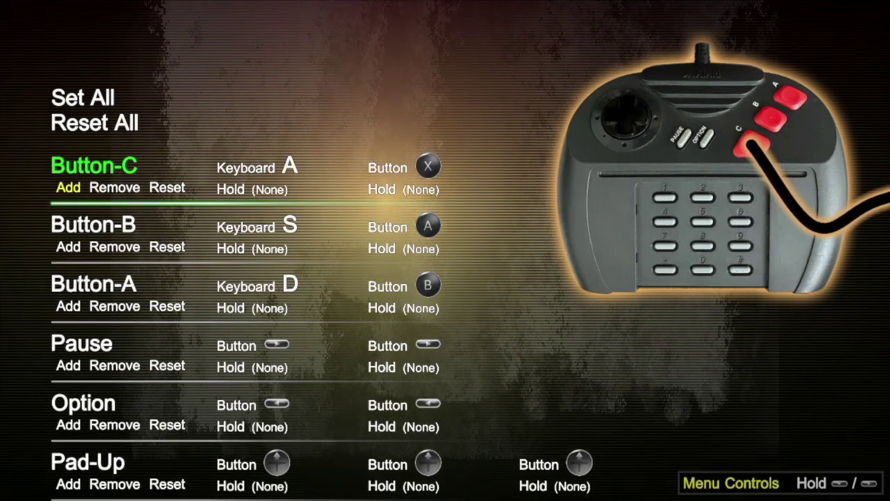
pyautogui.press('Return')
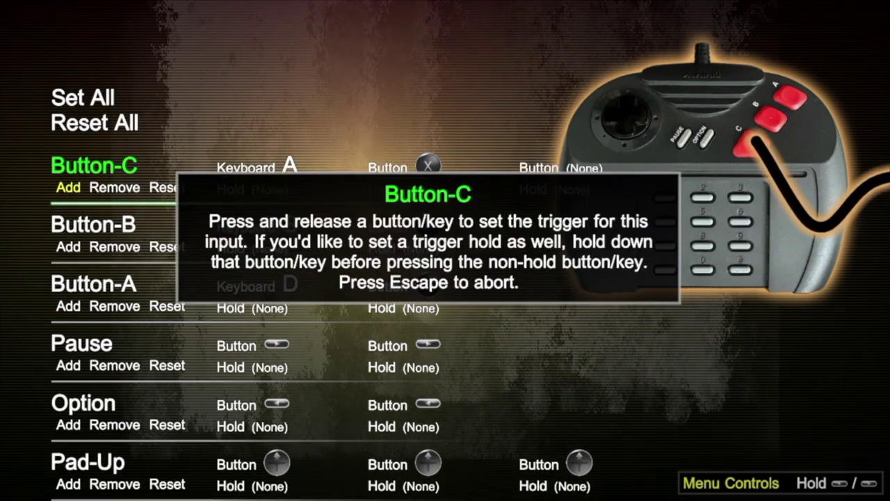
pyautogui.press('x')
pyautogui.press('Down')
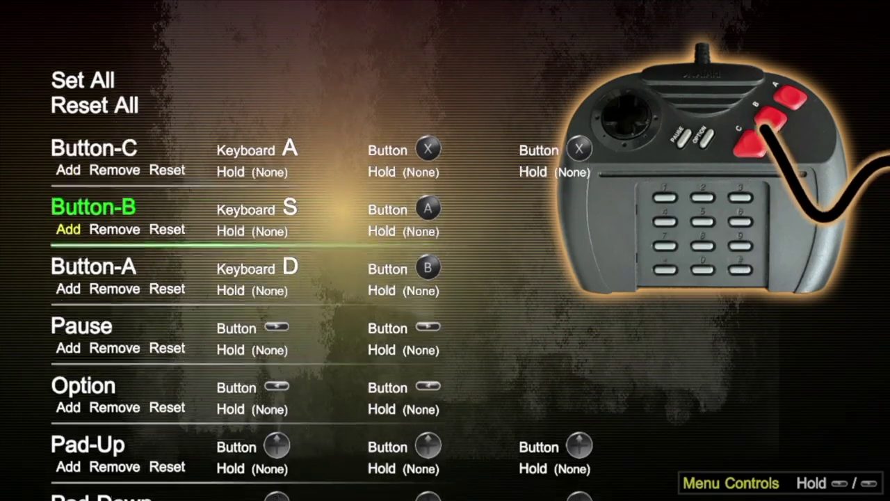
pyautogui.press('Return')
pyautogui.press('a')
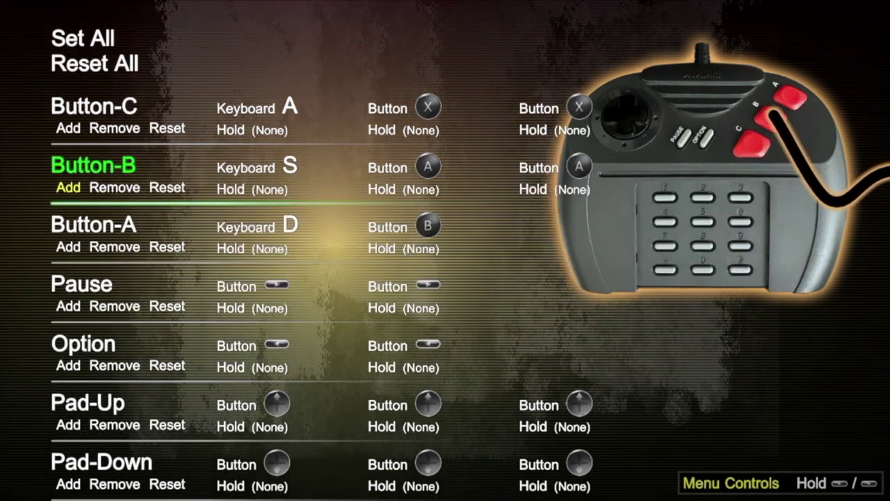
pyautogui.press('Down')
pyautogui.press('Return')
pyautogui.press('b')
# Add the controller's right-arrow menu button as a trigger for Pause and its left-arrow menu button for Option
pyautogui.press('Down')
pyautogui.press('Return')
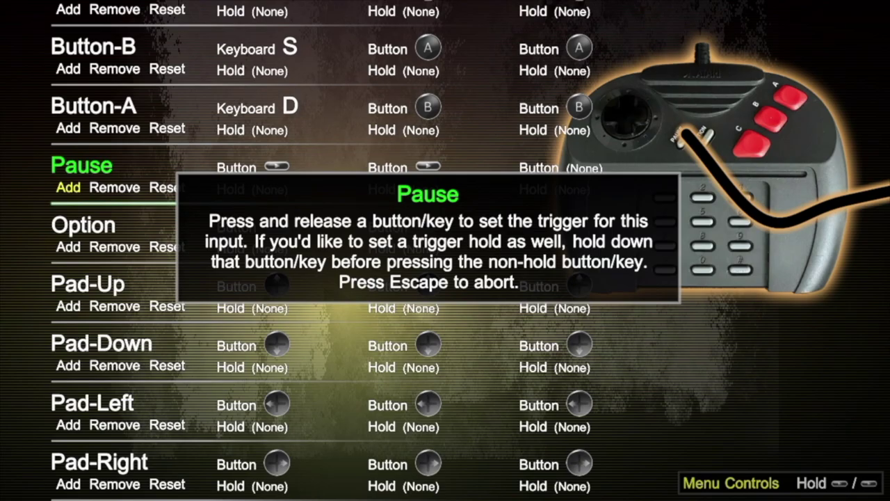
pyautogui.press('p')
pyautogui.press('Down')
pyautogui.press('Return')
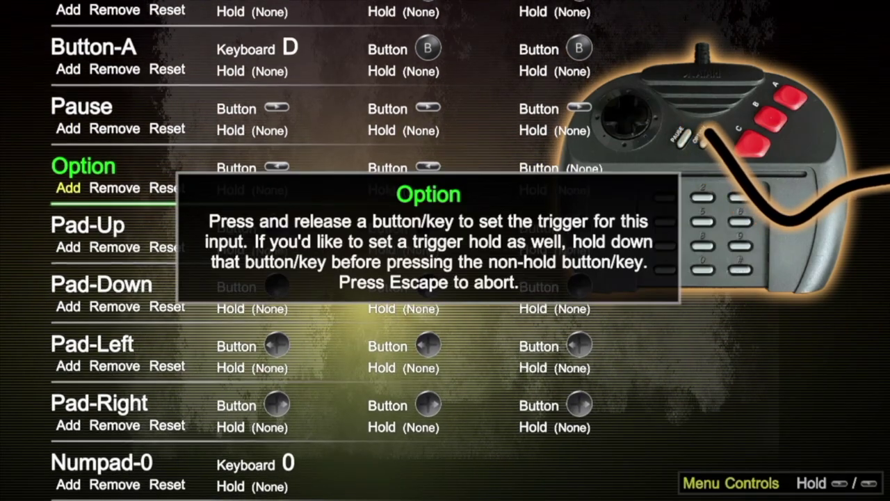
pyautogui.press('o')
# Add the controller's matching D-pad directions as triggers for Pad-Up, Pad-Down, Pad-Left and Pad-Right
pyautogui.press('Down')
pyautogui.press('Return')
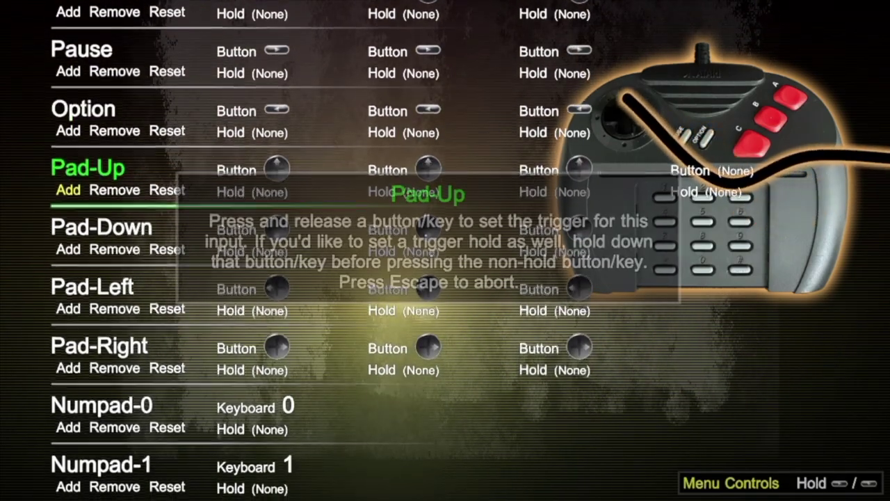
pyautogui.press('Up')
pyautogui.press('Down')
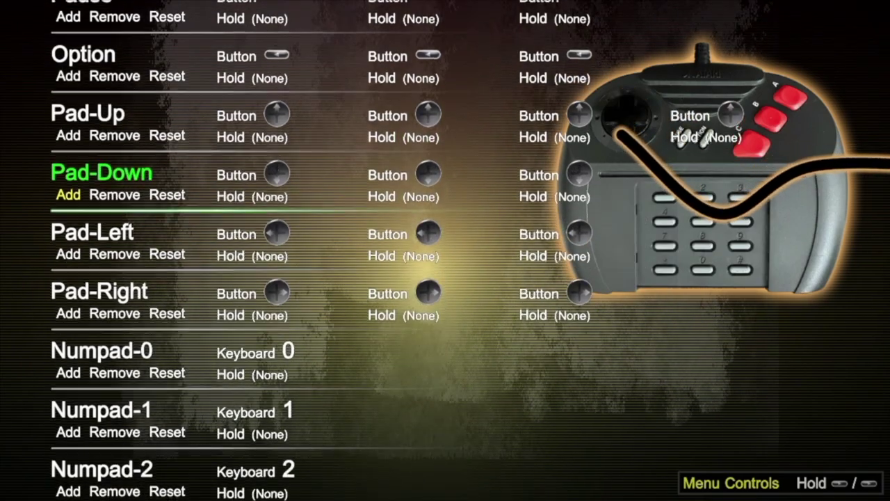
pyautogui.press('Return')
pyautogui.press('Down')
pyautogui.press('Down')
pyautogui.press('Return')
pyautogui.press('Left')
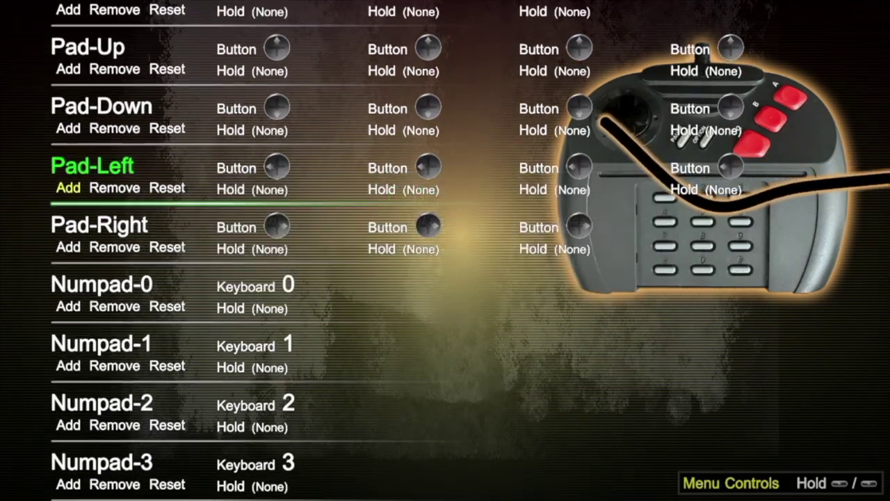
pyautogui.press('Down')
pyautogui.press('Return')
pyautogui.press('Right')
# Look through the Numpad bindings down to Numpad-8 and return to Numpad-1
pyautogui.press('Down')
pyautogui.press('Down')
pyautogui.press('Down')
pyautogui.press('Down')
pyautogui.press('Down')
pyautogui.press('Down')
pyautogui.press('Down')
pyautogui.press('Down')
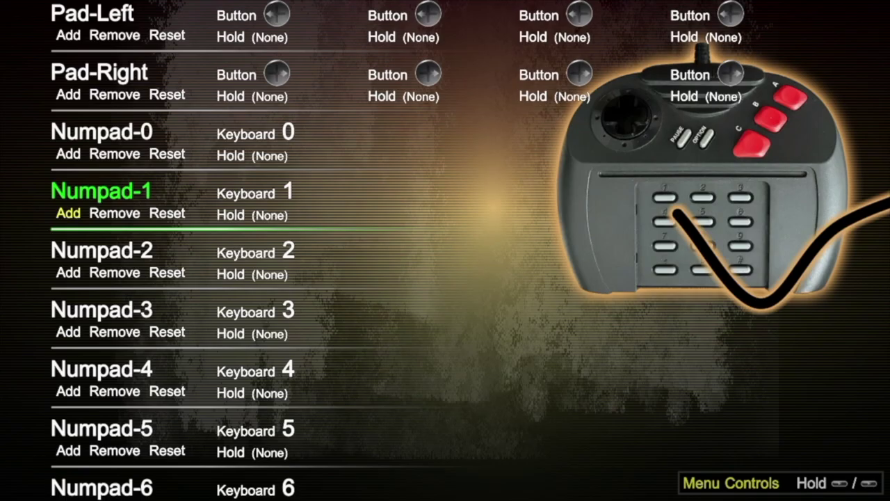
pyautogui.press('Down')
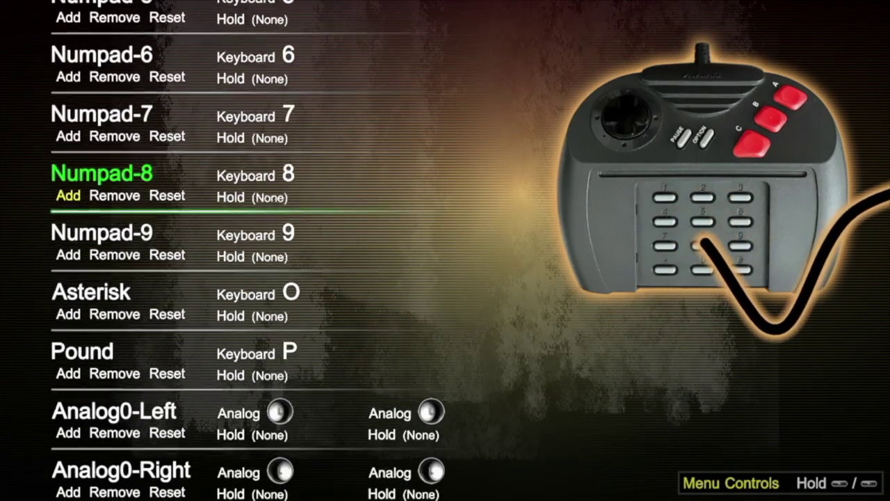
pyautogui.press('Up')
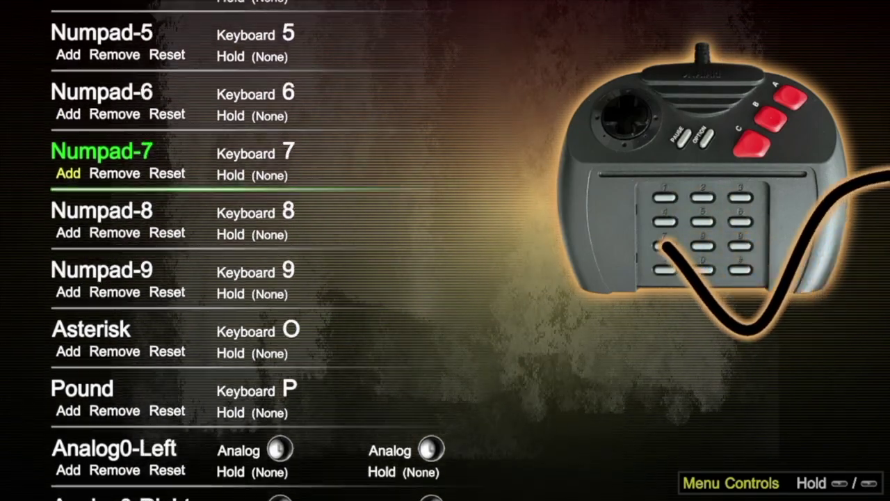
pyautogui.press('Up')
pyautogui.press('Up')
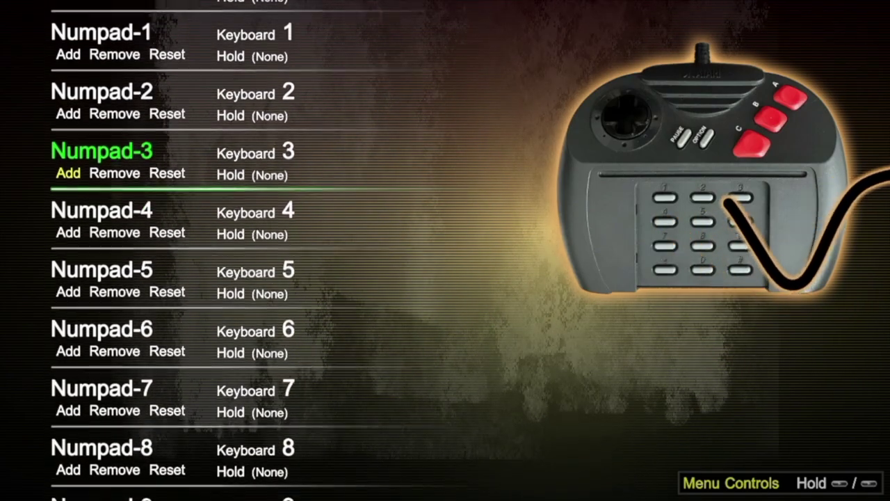
pyautogui.press('Up')
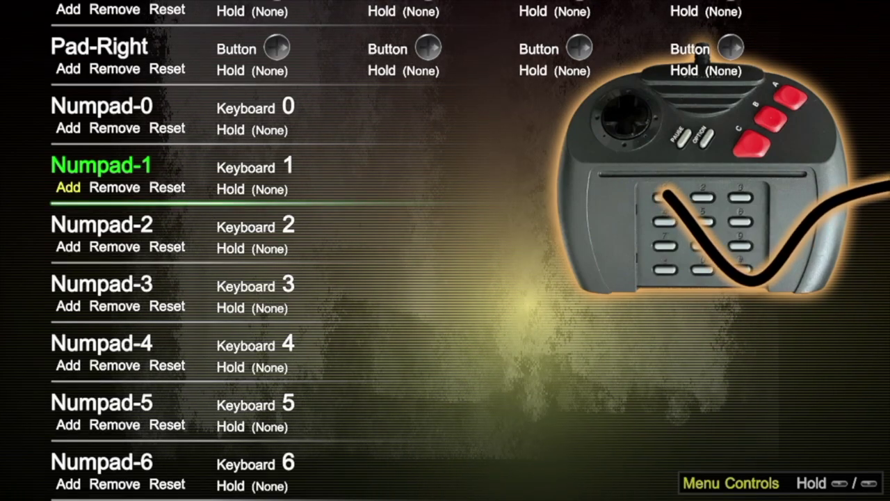
# Add keyboard triggers Num 1 for Numpad-1 and Num 2 for Numpad-2
pyautogui.press('Return')
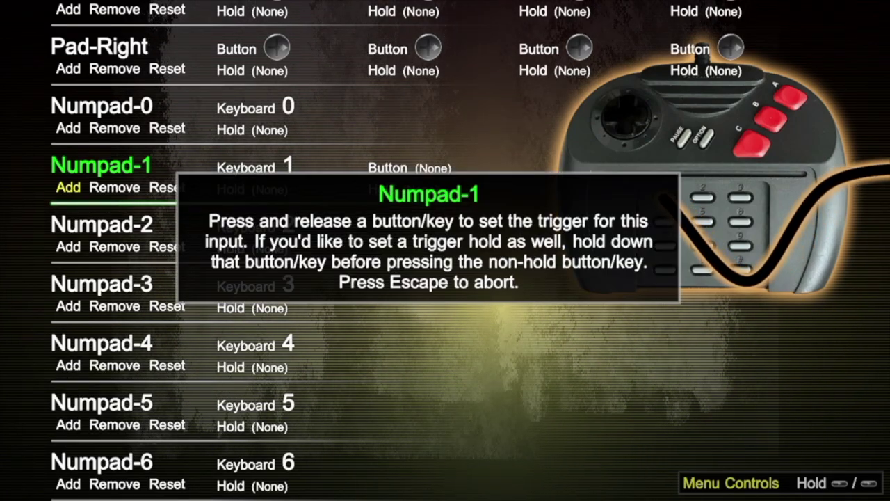
pyautogui.press('KP_1')
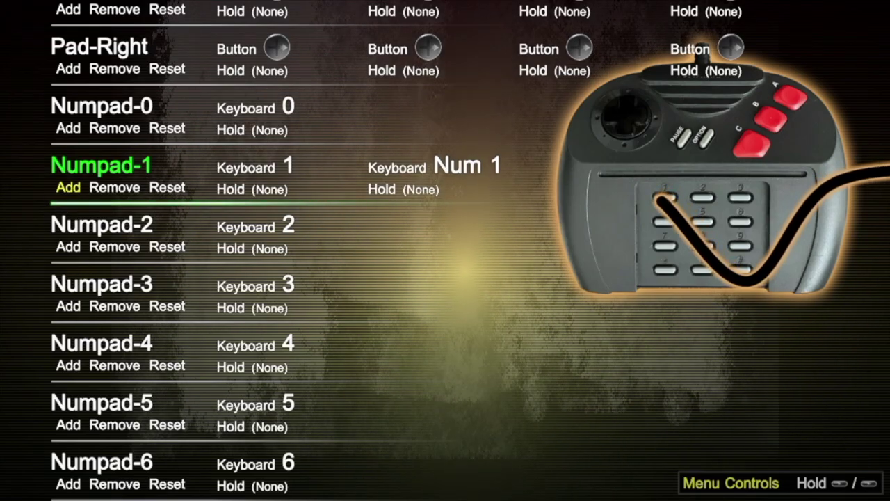
pyautogui.press('Down')
pyautogui.press('Return')
pyautogui.press('KP_2')
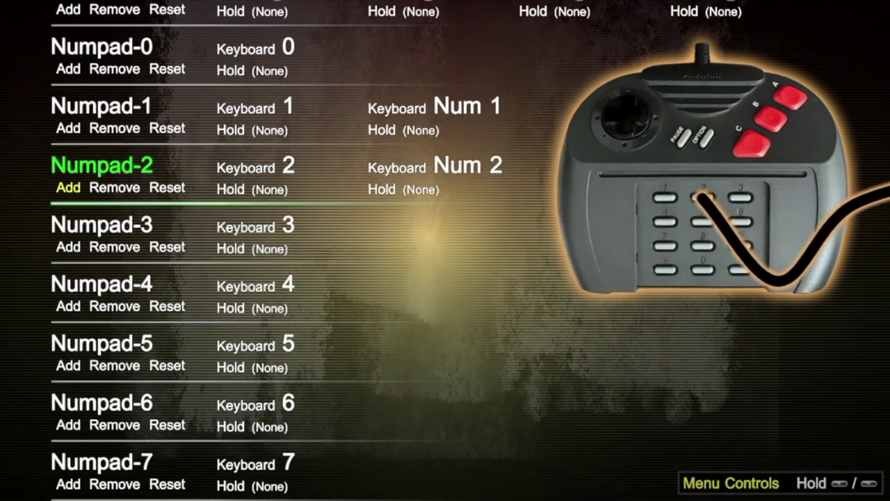
# Add the keyboard number keys 3, 4, 5 and 6 as second triggers for Numpad-3 through Numpad-6
pyautogui.press('Down')
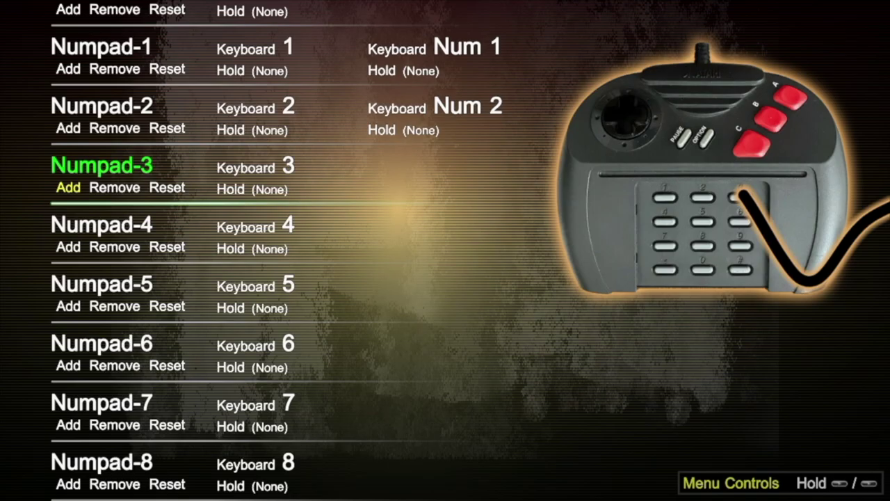
pyautogui.press('Return')
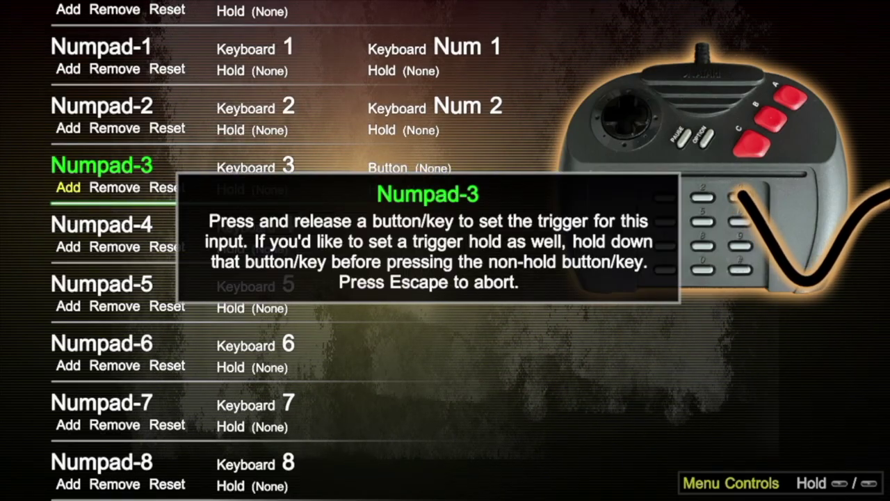
pyautogui.press('KP_3')
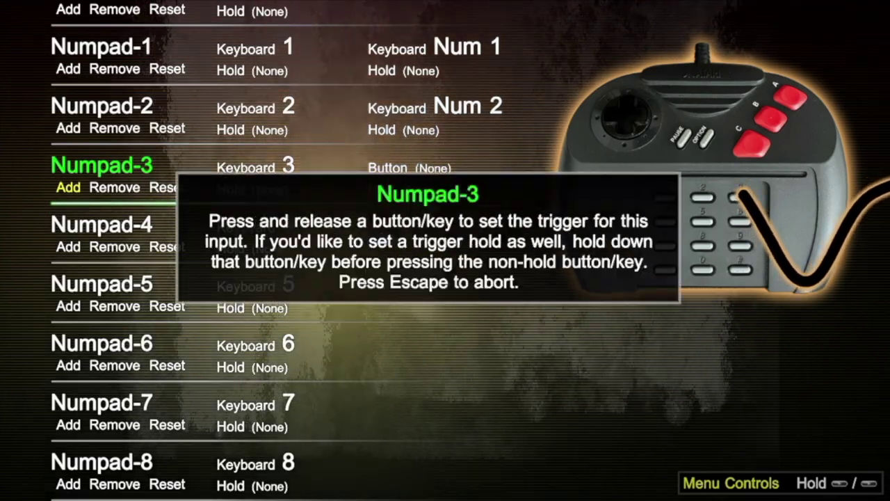
pyautogui.press('3')
pyautogui.press('Down')
pyautogui.press('Return')
pyautogui.press('4')
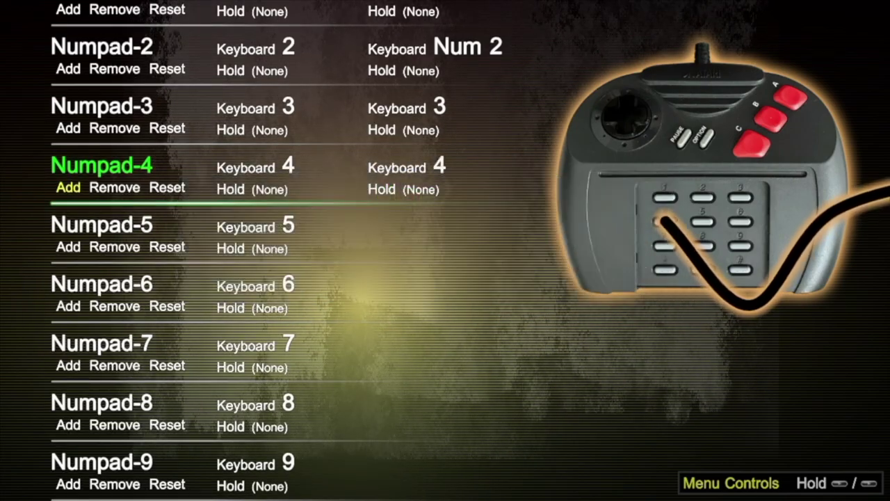
pyautogui.press('Down')
pyautogui.press('Return')
pyautogui.press('5')
pyautogui.press('Down')
pyautogui.press('Return')
pyautogui.press('6')
# Add the keyboard number keys 7, 8 and 9 as second triggers for Numpad-7 through Numpad-9
pyautogui.press('Down')
pyautogui.press('Return')
pyautogui.press('7')
pyautogui.press('Down')
pyautogui.press('Return')
pyautogui.press('8')
pyautogui.press('Down')
pyautogui.press('Return')
pyautogui.press('9')
# Add an analog-stick-left trigger for Analog0-Left, and set the last triggers of Analog0-Right and Analog0-Up to the matching stick directions
pyautogui.press('Down')
pyautogui.press('Down')
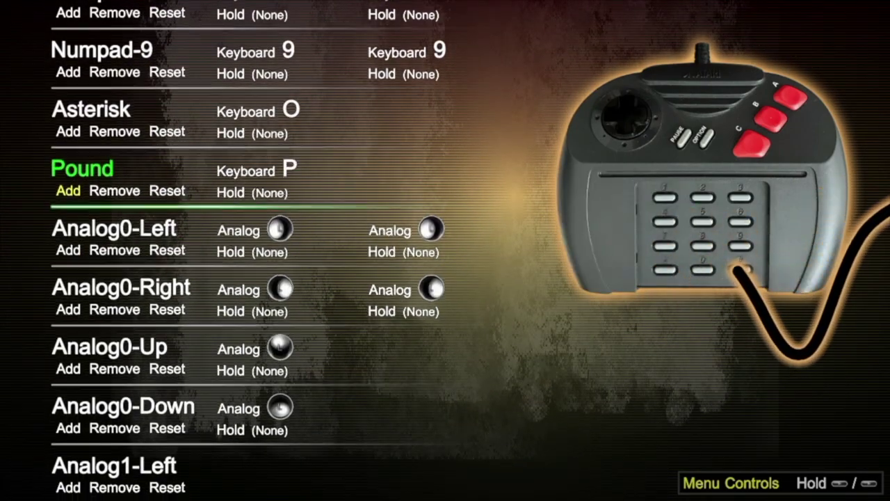
pyautogui.press('Down')
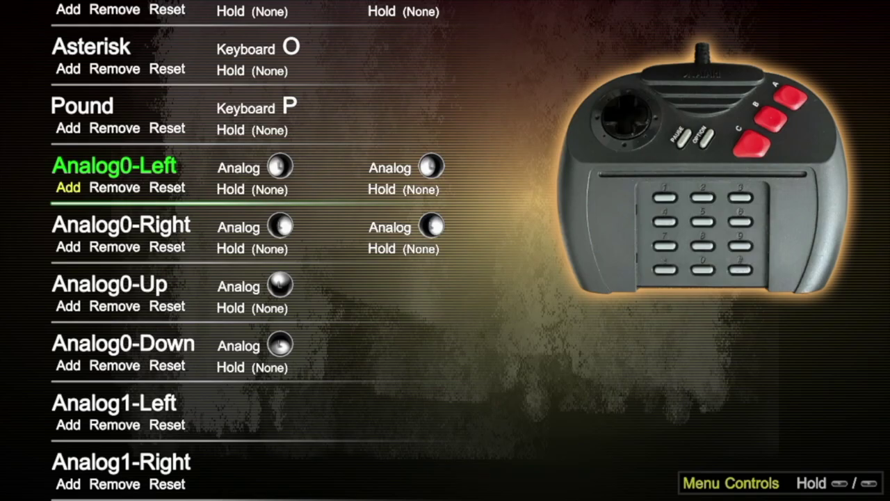
pyautogui.press('Return')
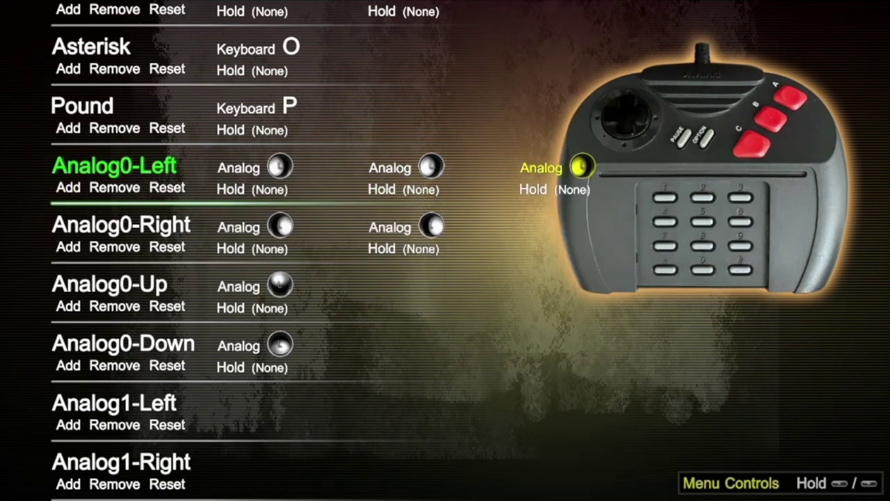
pyautogui.press('Down')
pyautogui.press('Return')
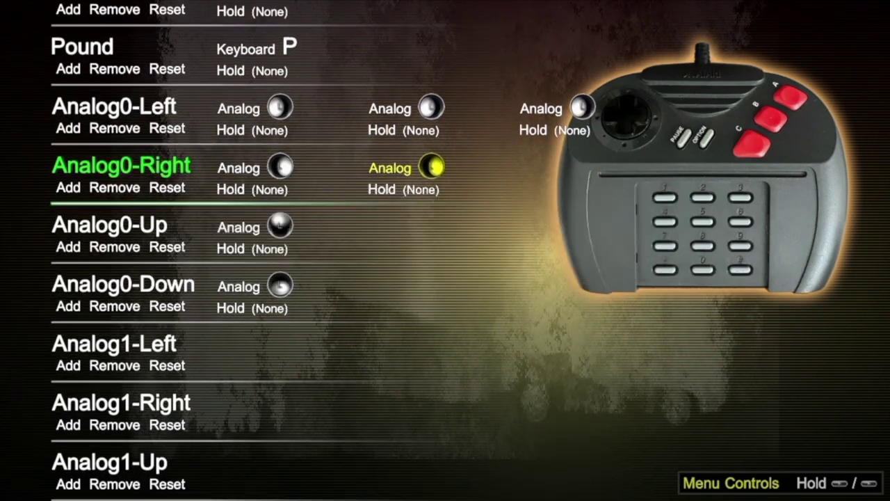
pyautogui.press('Down')
pyautogui.press('Return')
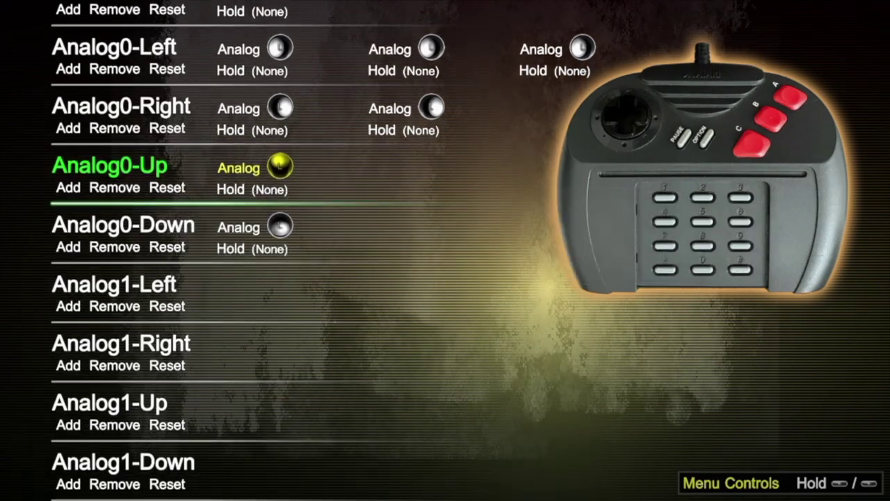
# Leave the control bindings and the emulator menu to resume the game
pyautogui.press('Escape')
pyautogui.press('Escape')
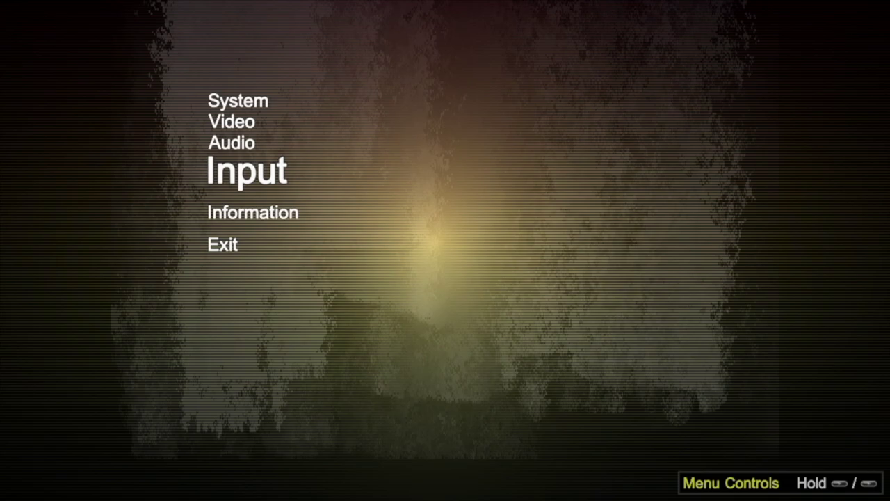
pyautogui.press('Escape')
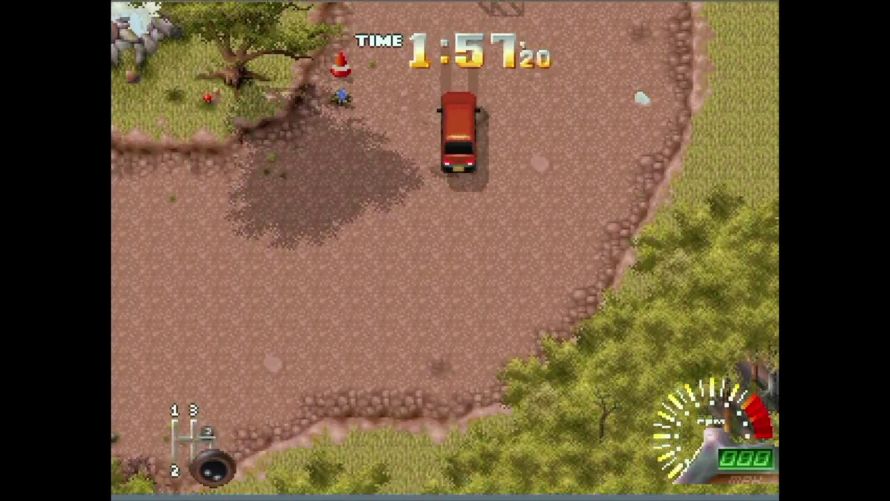
# Test the controls by driving the car past the start/finish line, and exit Power Drive Rally back to LaunchBox
pyautogui.press('Down')
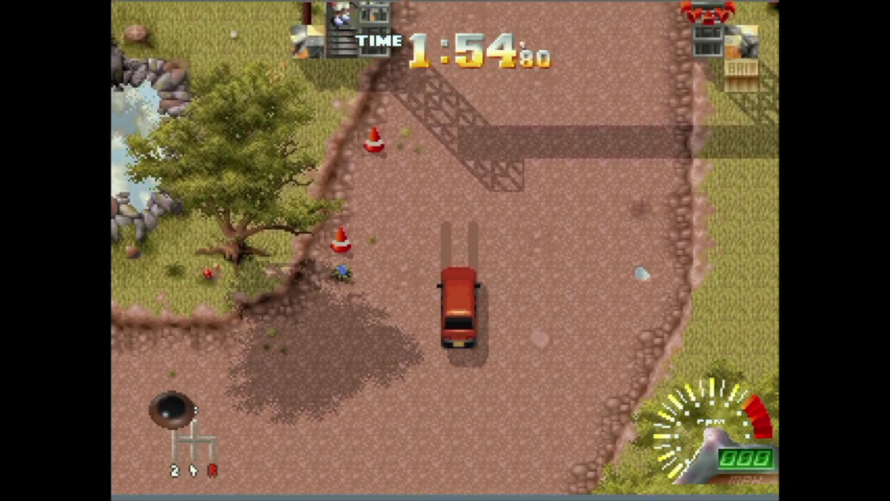
pyautogui.press('Down')
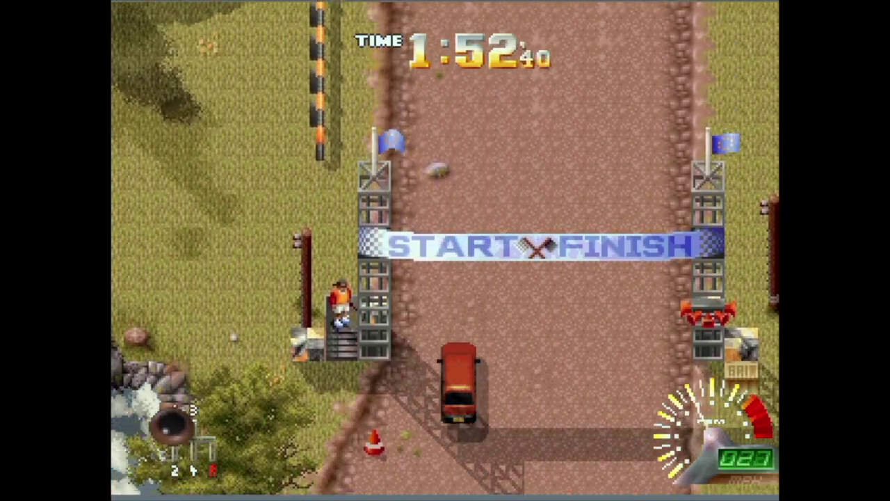
pyautogui.press('Up')
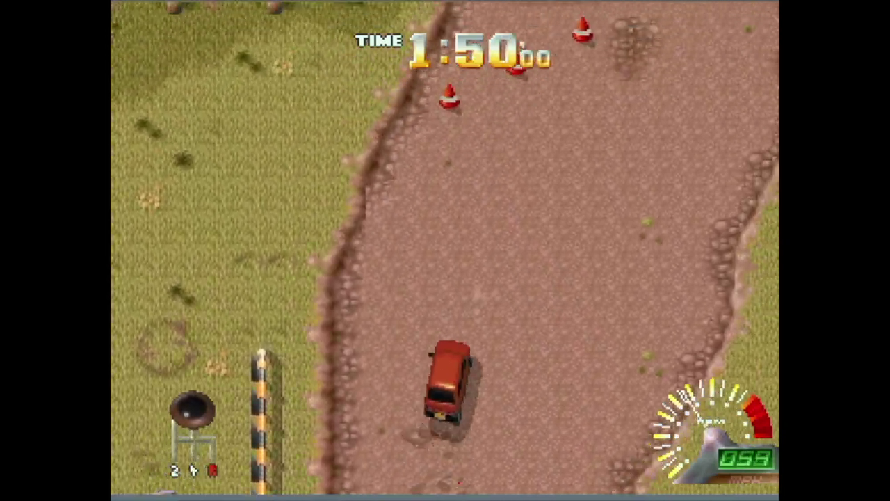
pyautogui.press('Up')
pyautogui.press('Escape')
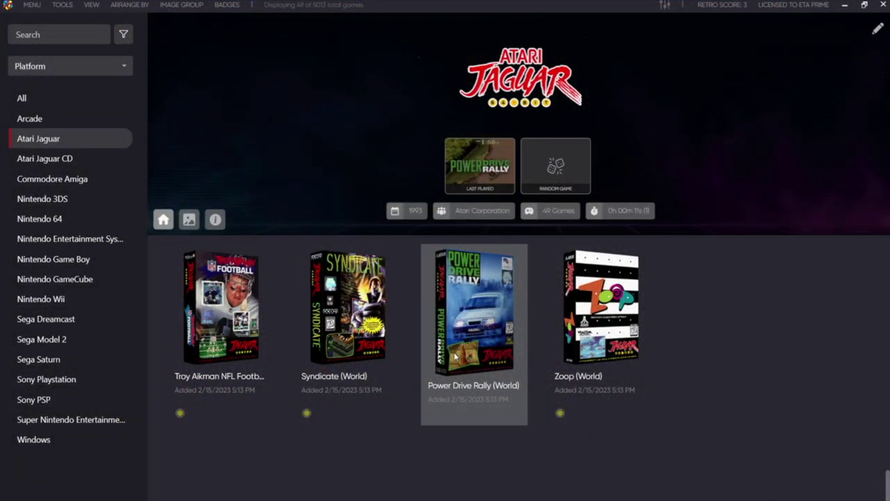
# Browse the imported Atari Jaguar games and the Atari Jaguar CD library
pyautogui.scroll(5, 455, 357)
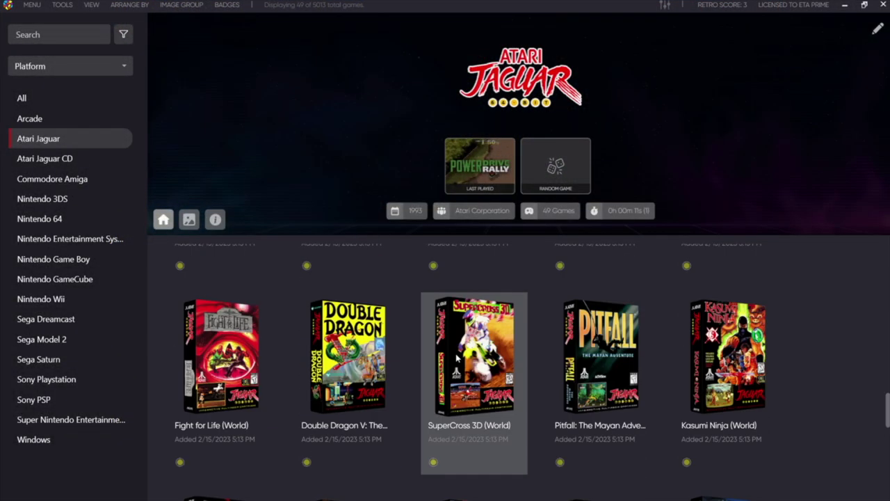
pyautogui.click(46, 158)
pyautogui.scroll(-2, 427, 420)
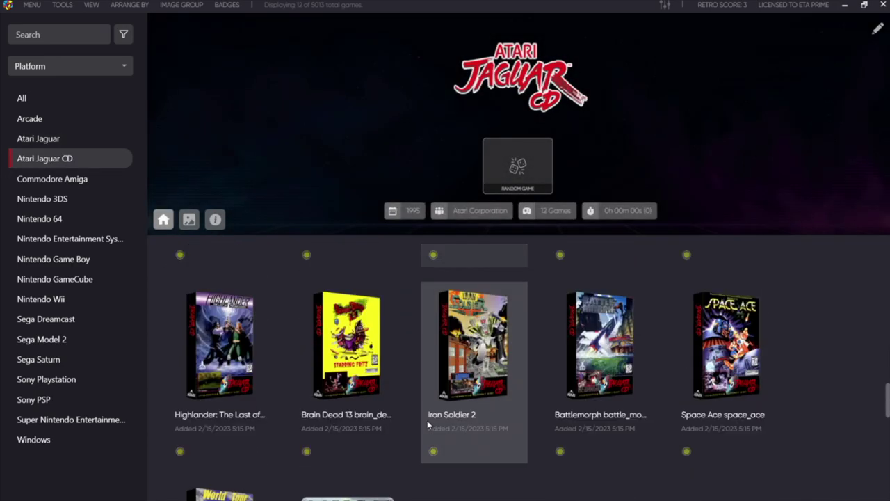
pyautogui.scroll(-3, 427, 421)
pyautogui.scroll(5, 427, 421)
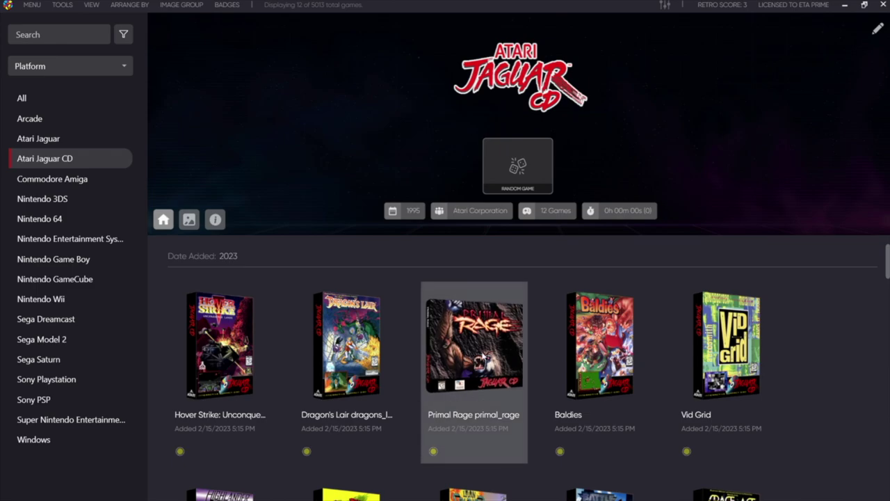
pyautogui.scroll(-1, 474, 348)
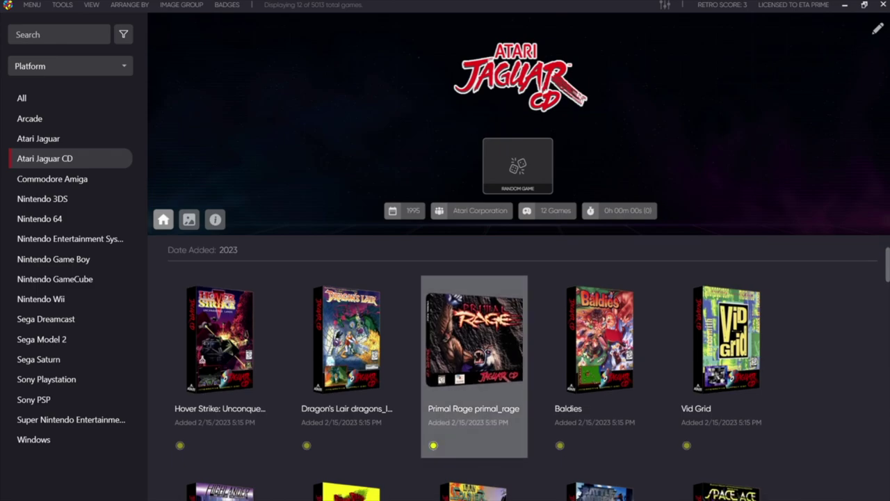